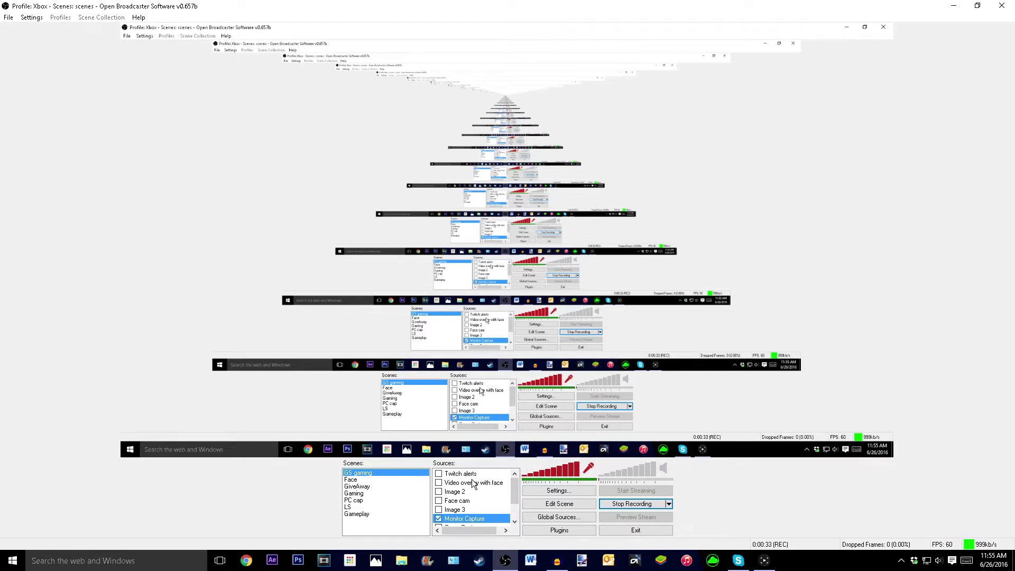
Hide OBS, bring up Game Capture HD and stop the recording to produce My Great Capture.
scroll(472, 484, down, 1)
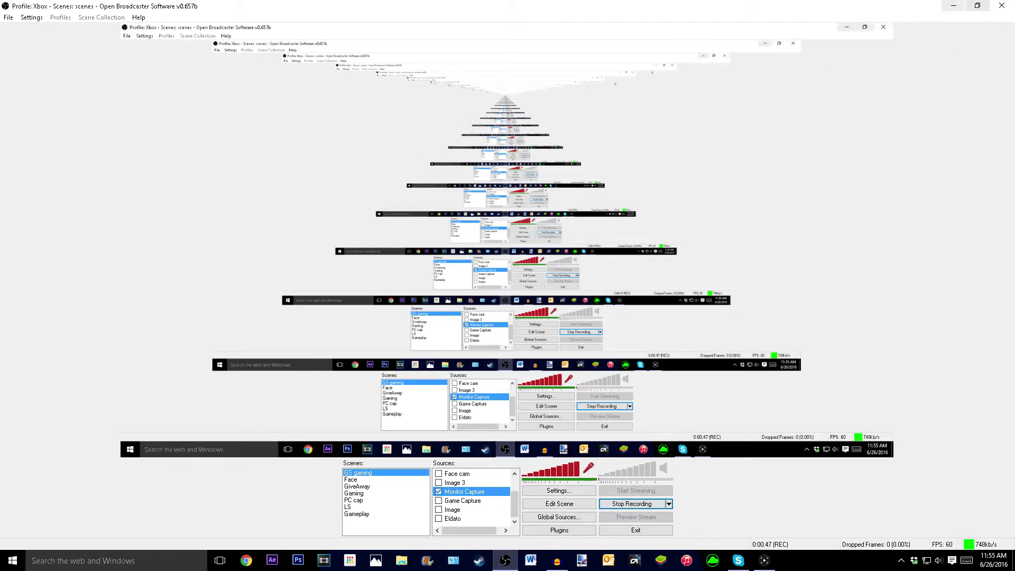
click(954, 7)
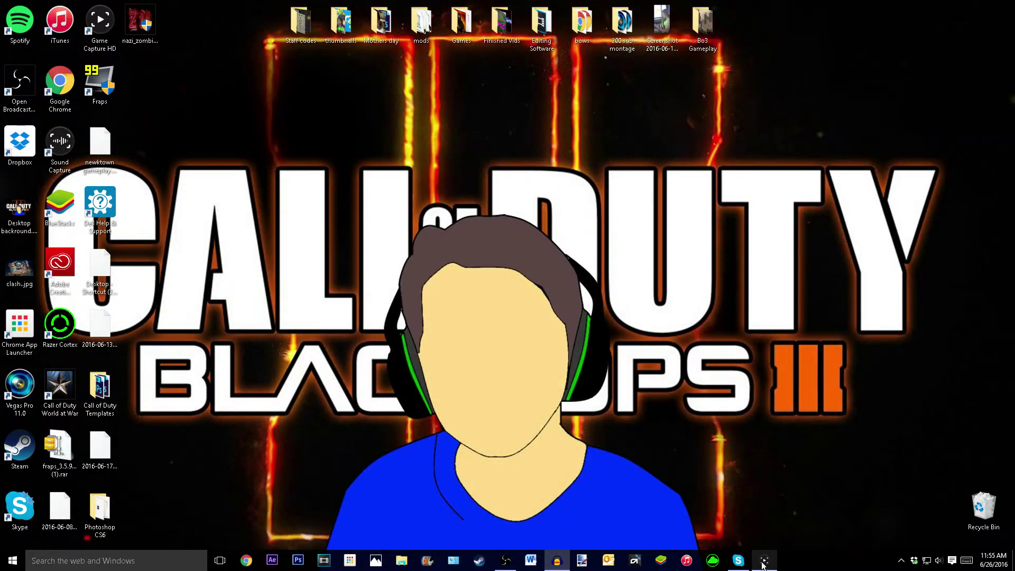
click(765, 560)
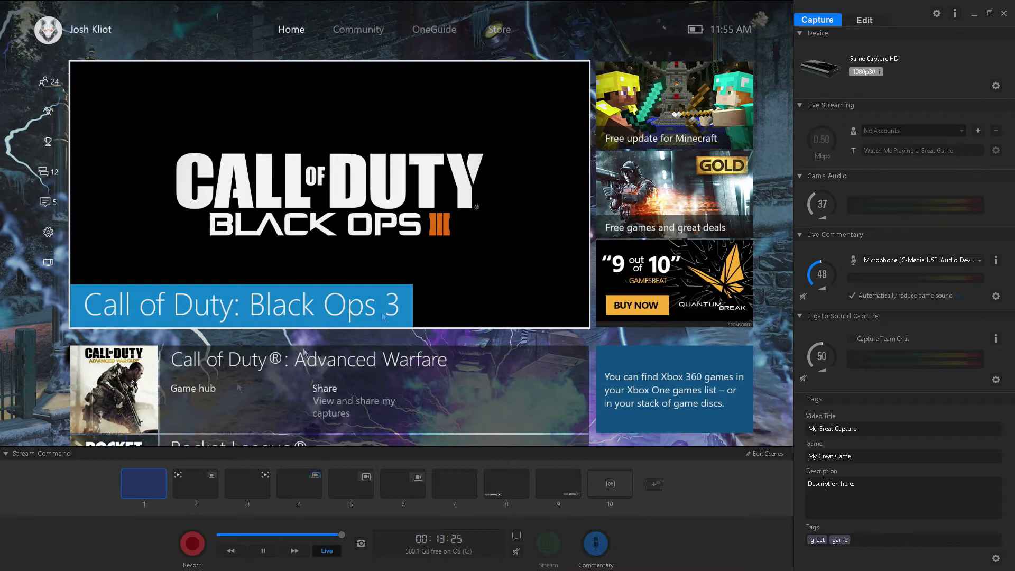
click(198, 535)
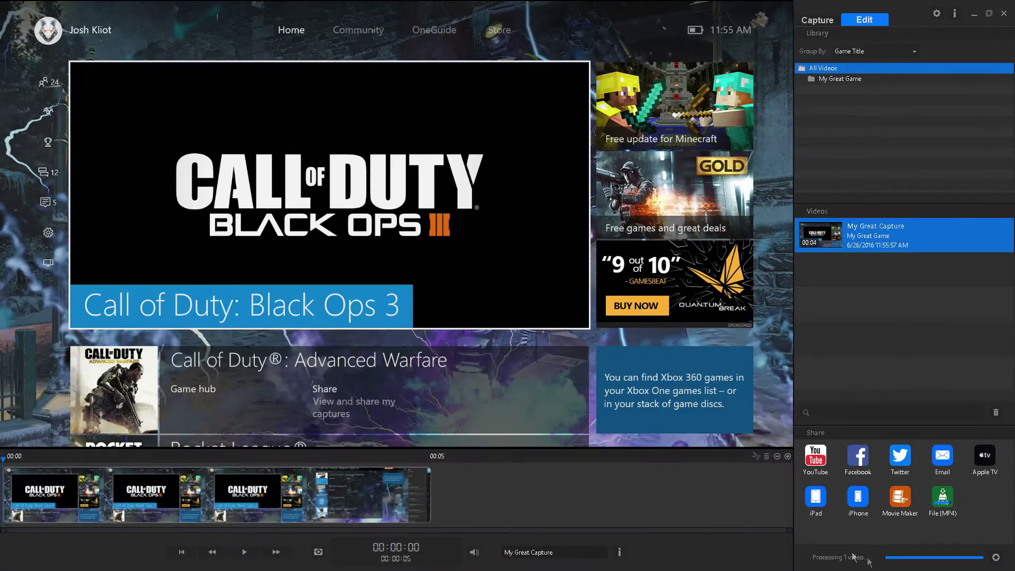
Split the My Great Capture clip at about 2 seconds.
click(125, 489)
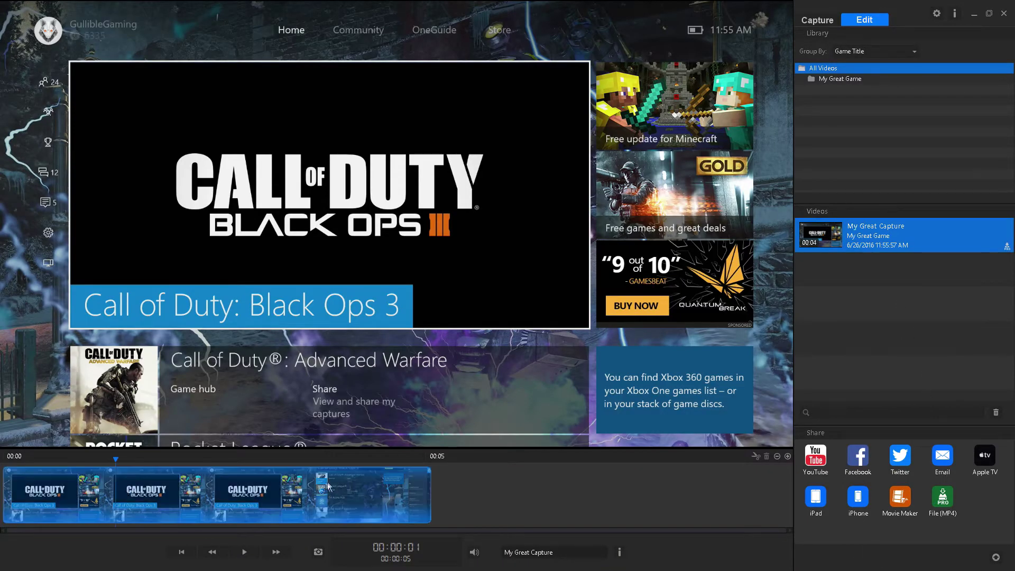
click(160, 468)
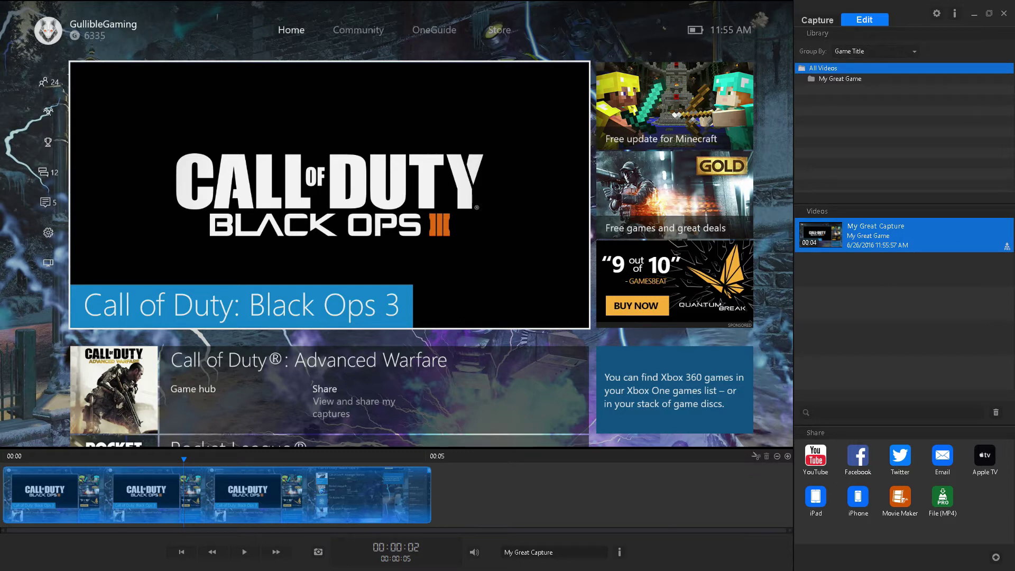
click(755, 455)
Trim the start of the last piece and shorten the second piece from its end.
click(364, 500)
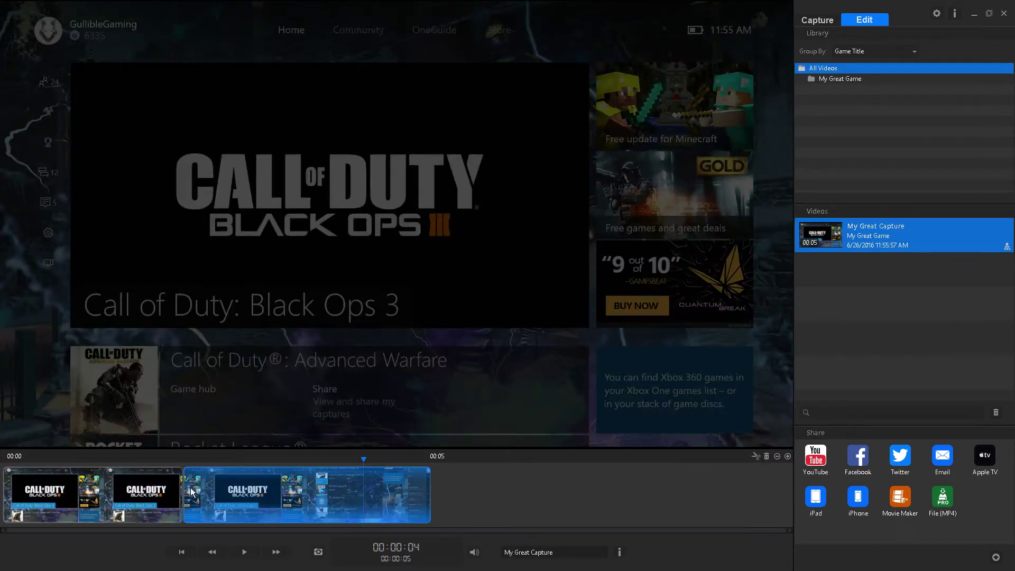
right_click(267, 475)
click(224, 489)
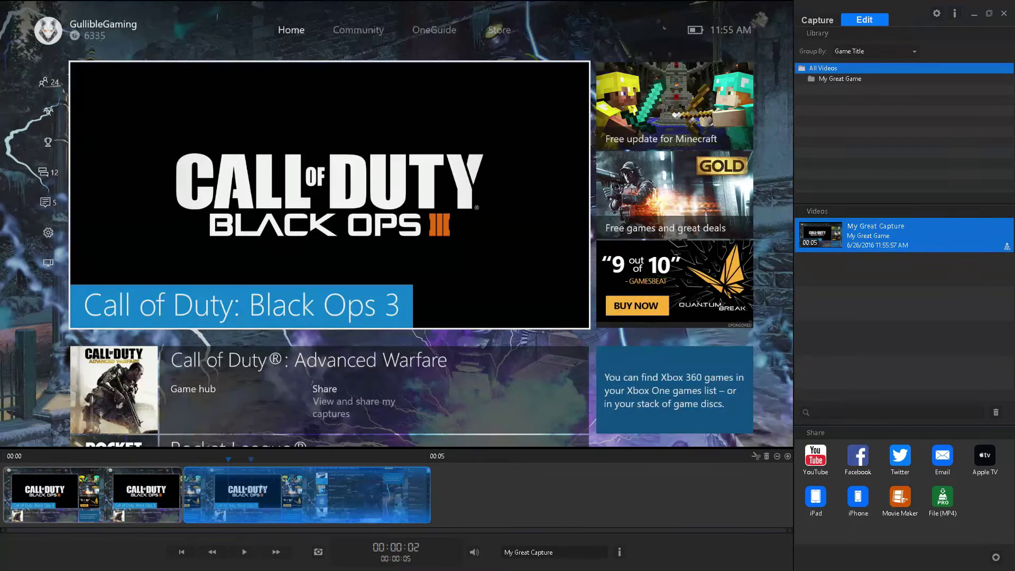
click(273, 495)
drag(184, 499, 231, 487)
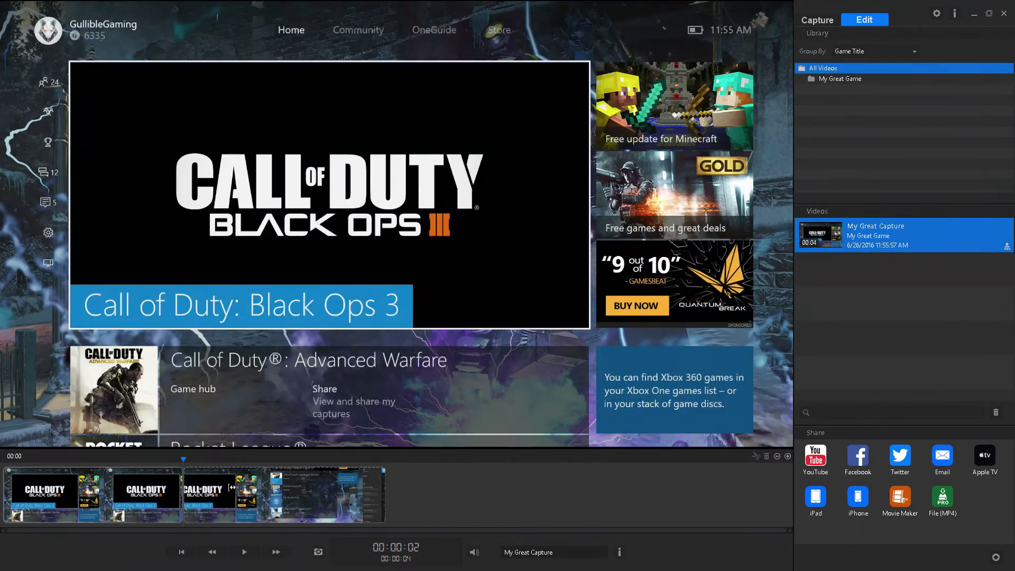
click(381, 494)
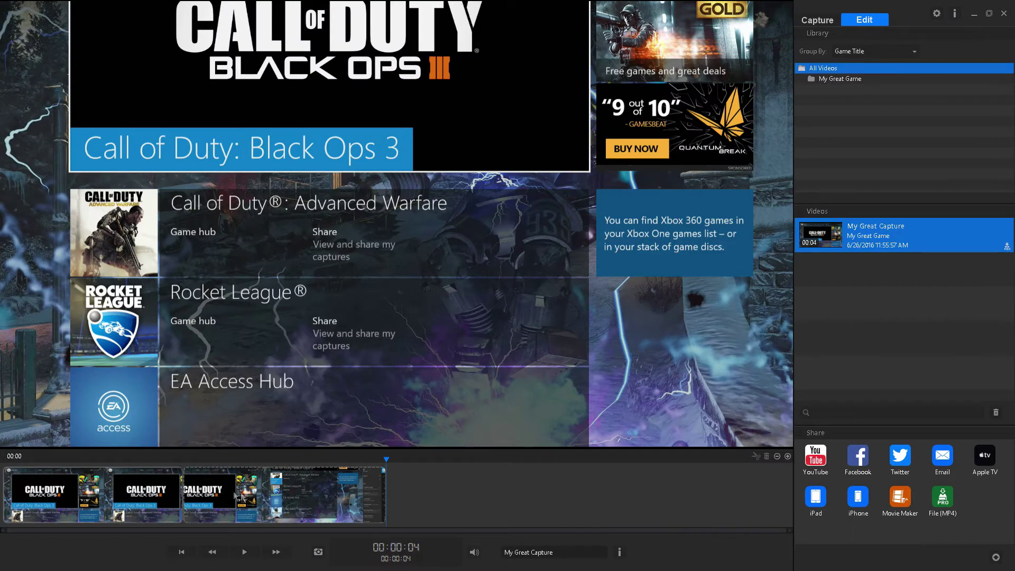
mouse_move(177, 494)
mouse_down()
mouse_move(160, 496)
mouse_move(242, 497)
mouse_move(166, 508)
mouse_up()
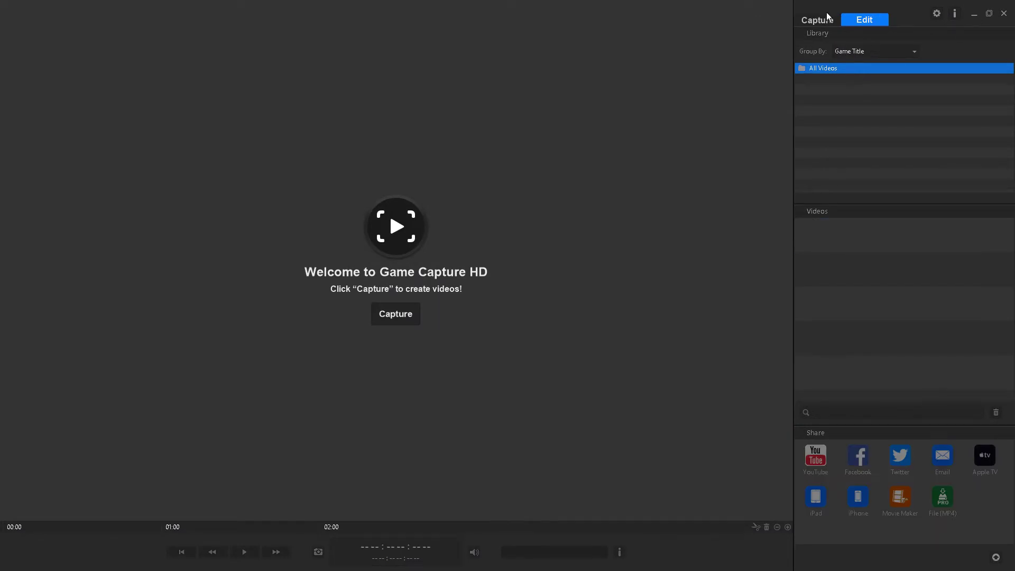
Go back to the Capture view, minimize Game Capture HD and switch to Audacity.
click(826, 21)
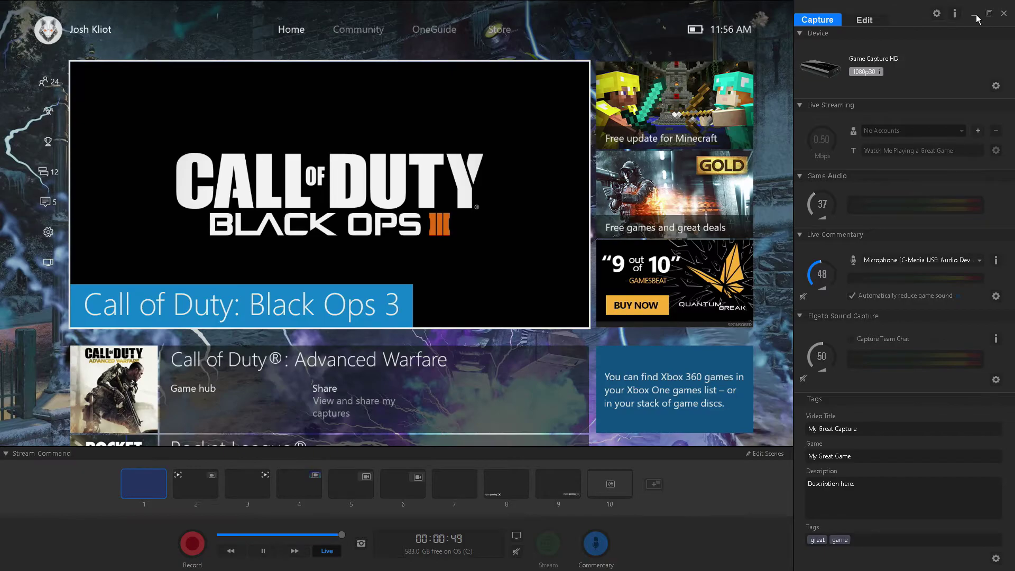
click(976, 14)
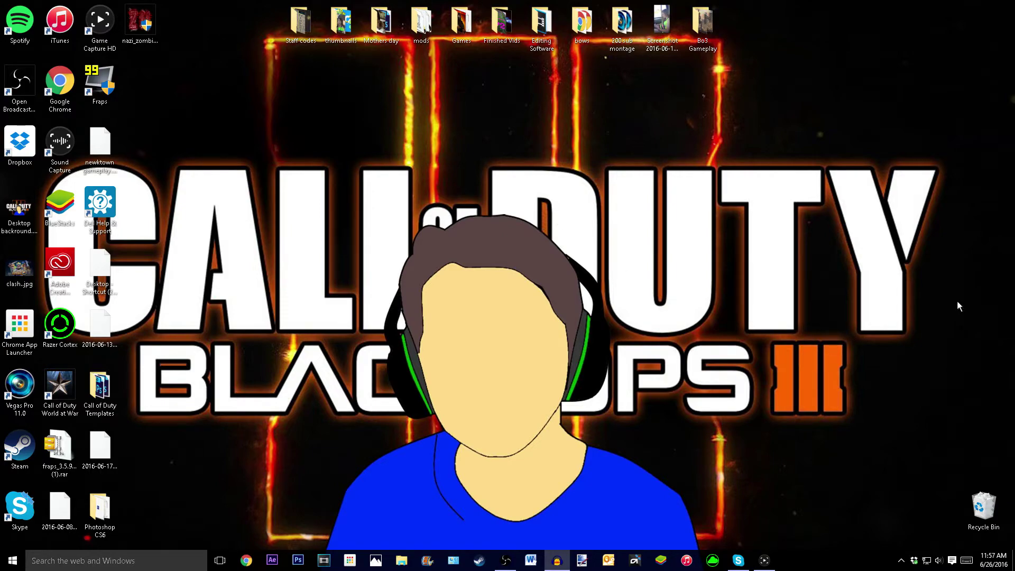
key(alt+Tab)
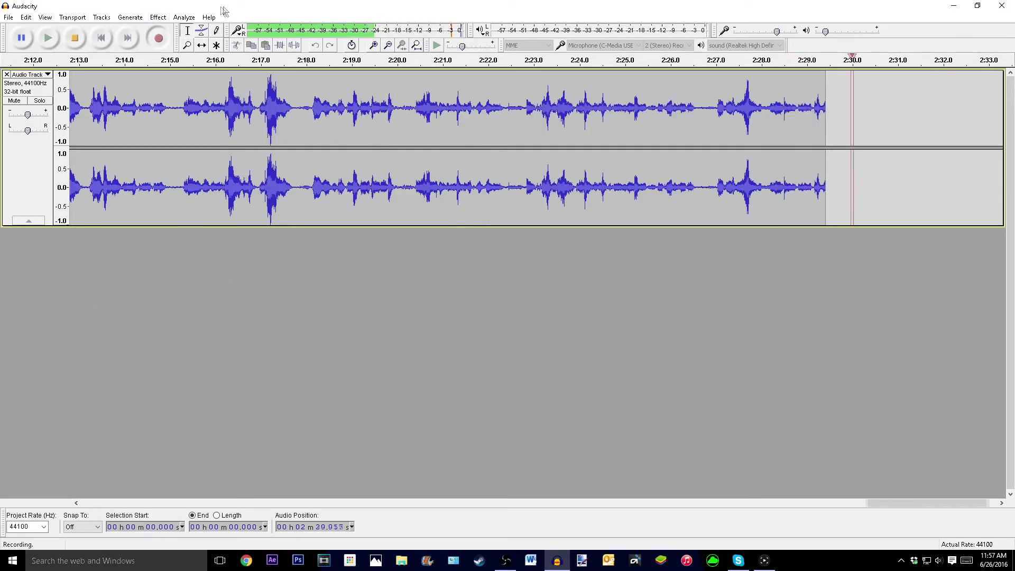
click(159, 17)
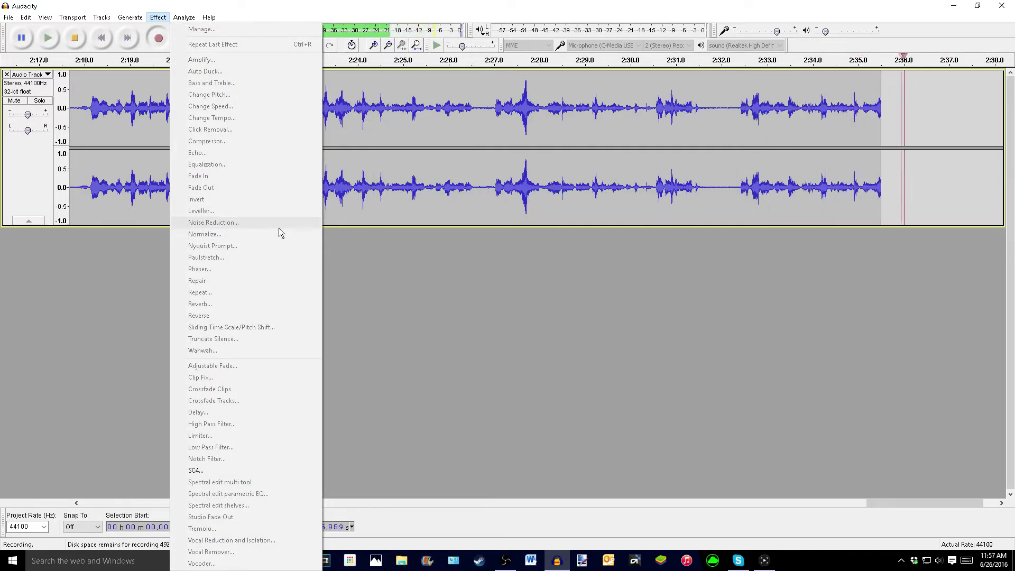
click(184, 17)
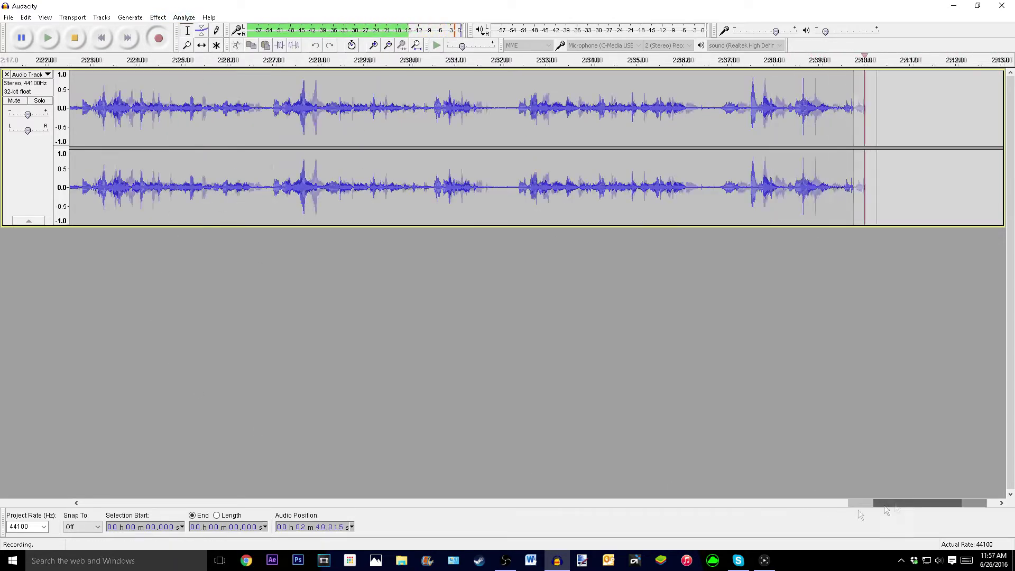
drag(899, 503, 169, 503)
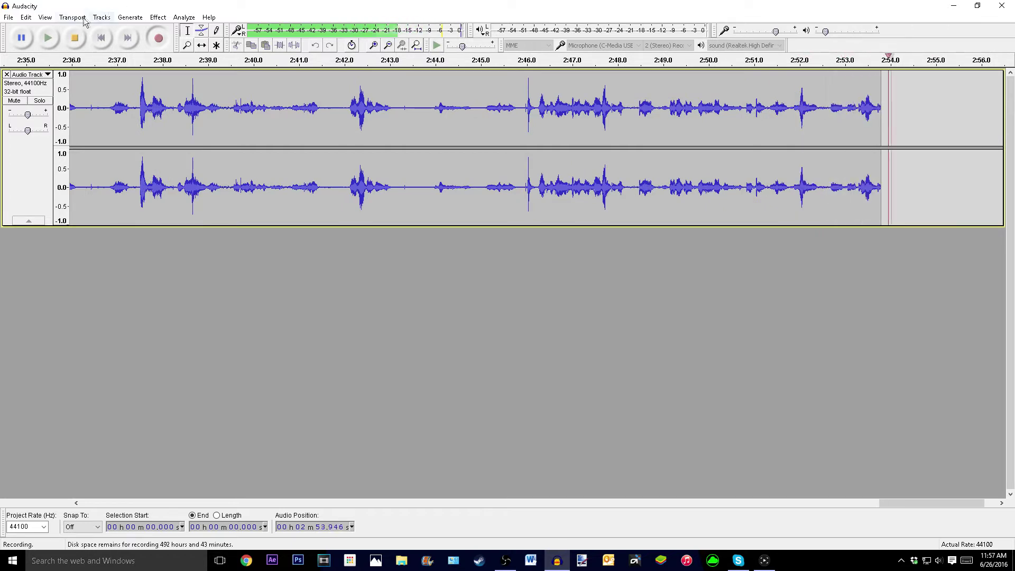
click(158, 16)
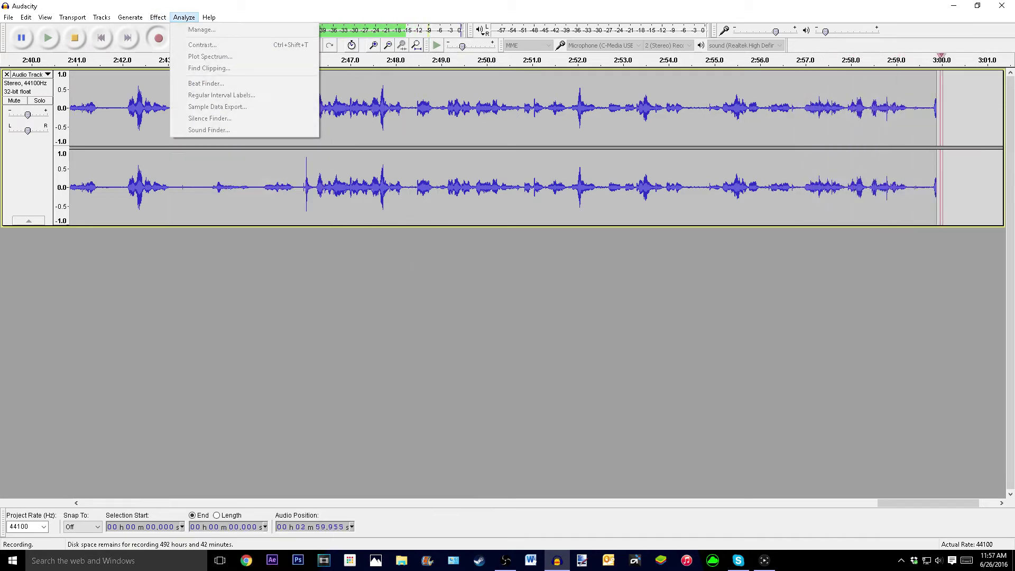
Dismiss the Effect menu and minimize Audacity with Win+D to reveal the desktop.
click(271, 252)
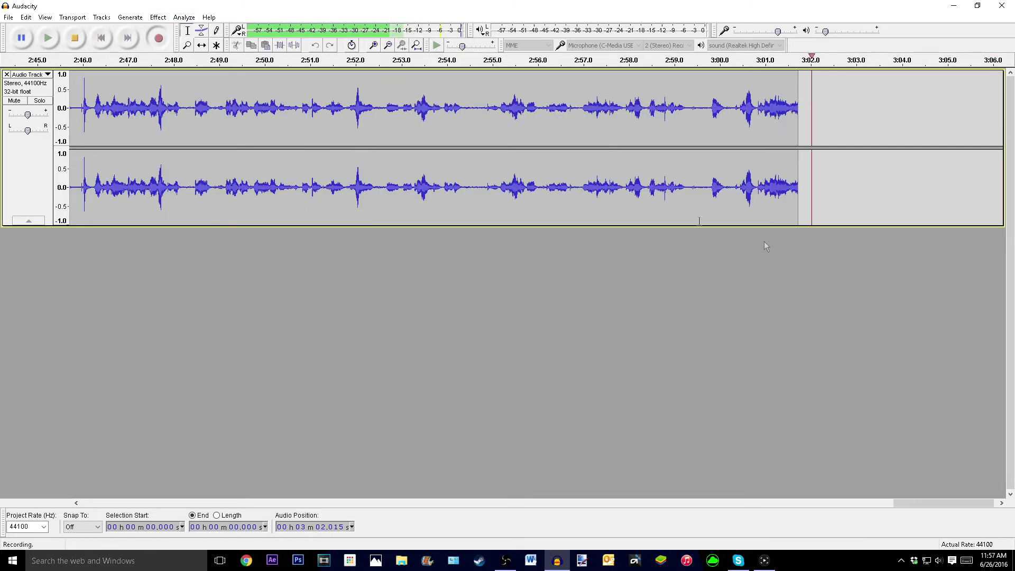
click(157, 18)
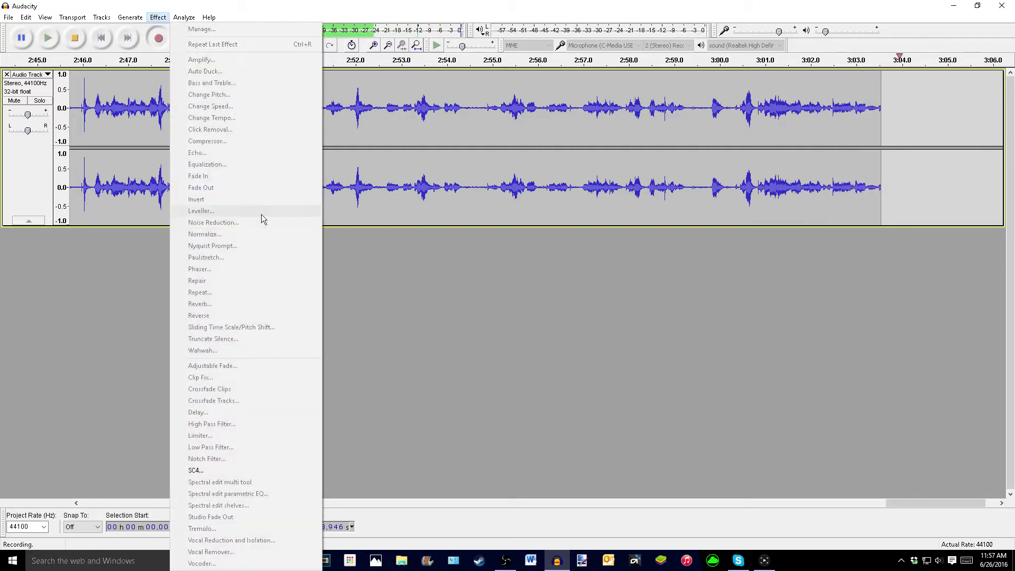
click(521, 294)
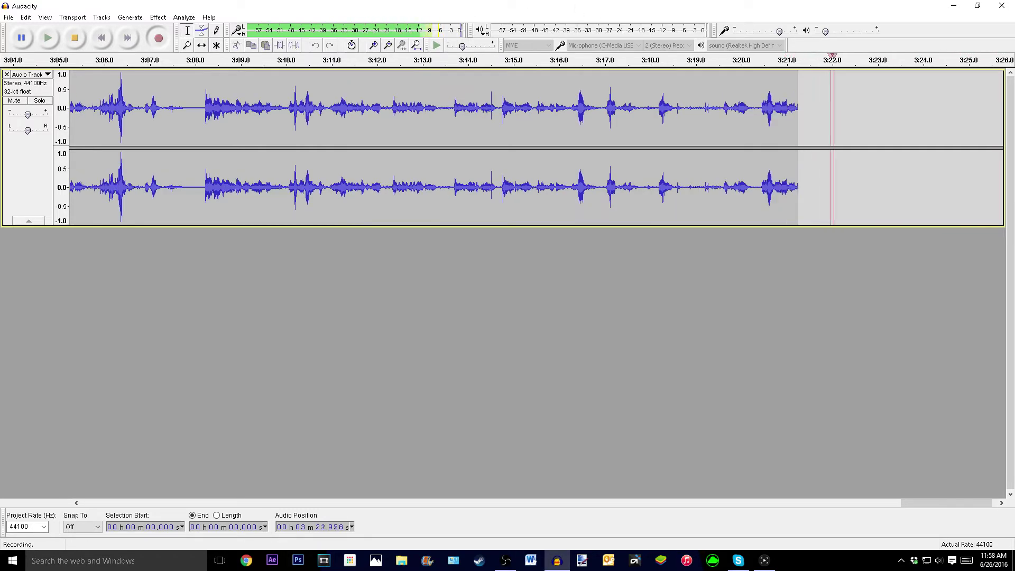
key(super+d)
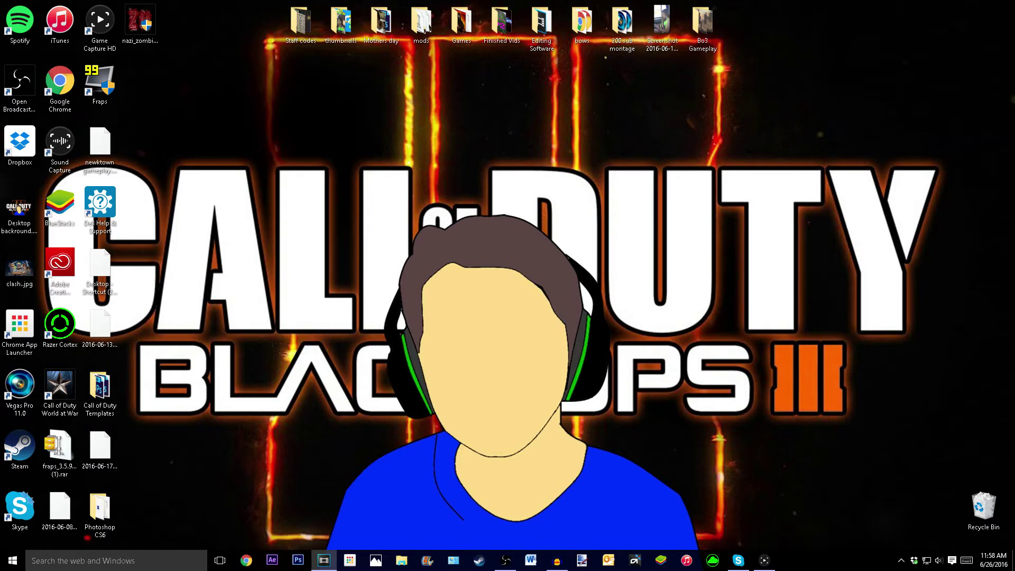
Bring up Vegas Pro and move the master audio and bus meter panels aside.
click(324, 560)
drag(879, 259, 495, 64)
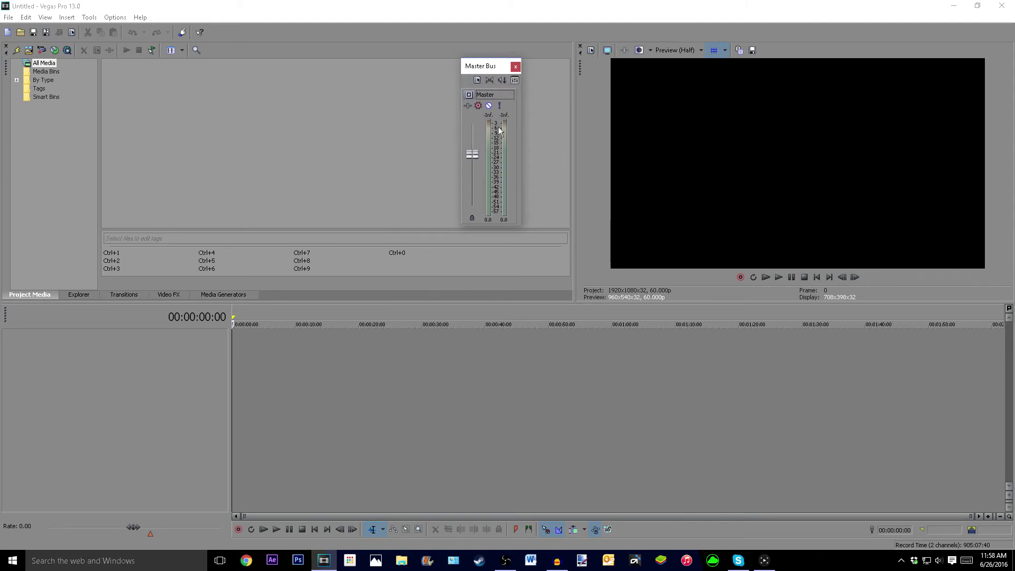
drag(493, 68, 536, 61)
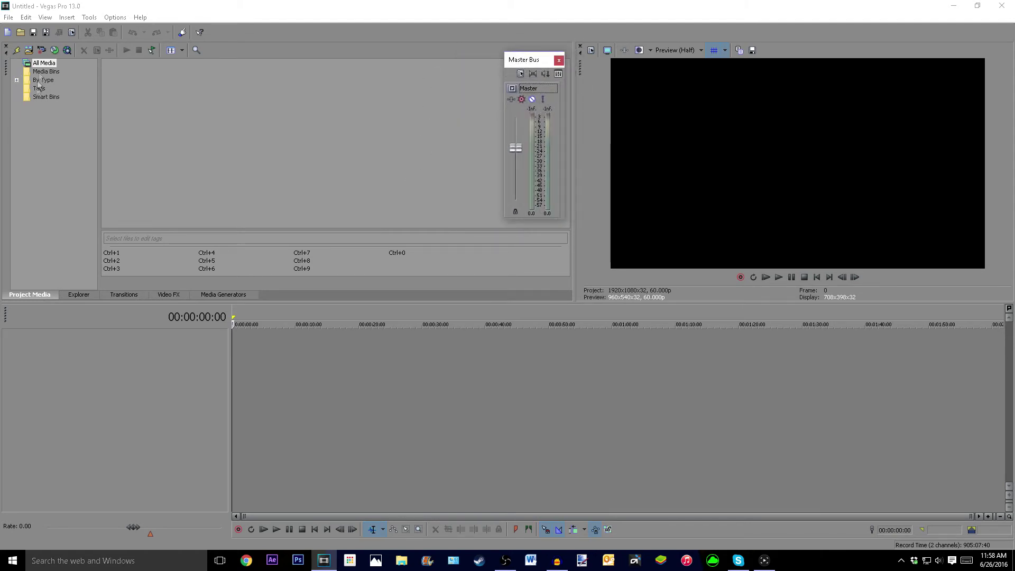
Import New intro with song.mp4 from the Intro-outro folder via File > Import > Media.
click(8, 32)
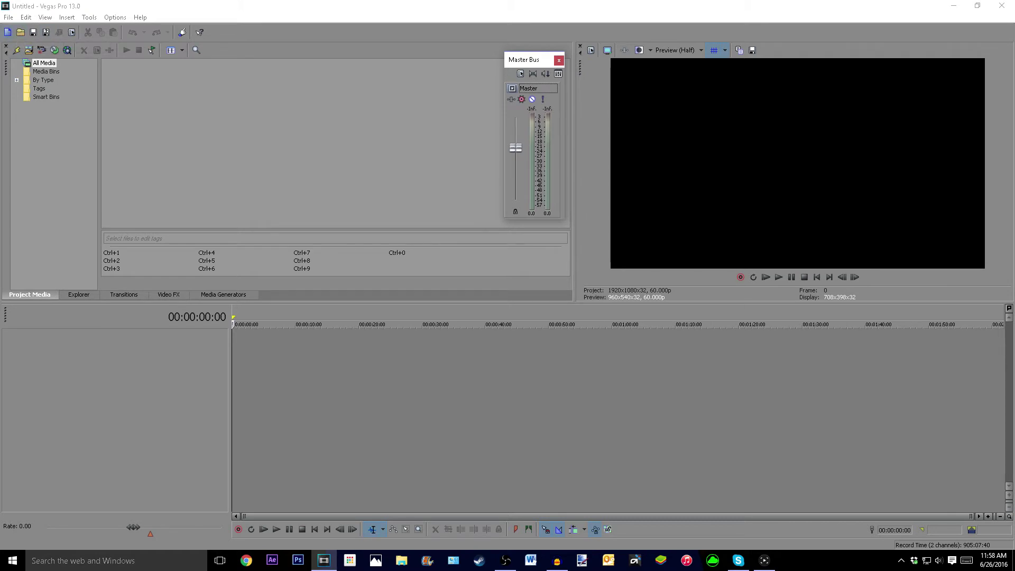
click(8, 18)
mouse_move(107, 126)
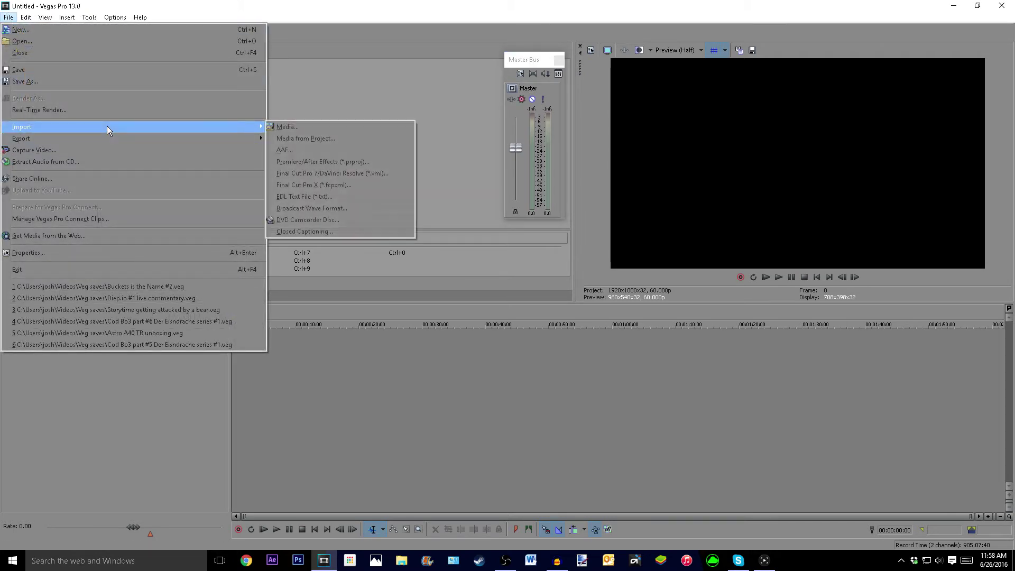
click(303, 125)
scroll(172, 228, down, 1)
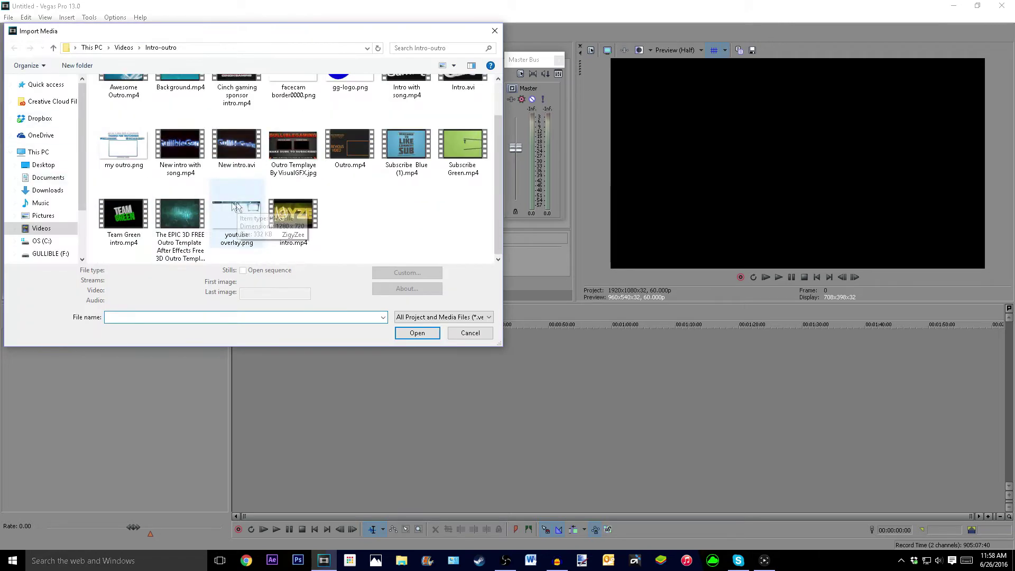
click(189, 218)
click(185, 149)
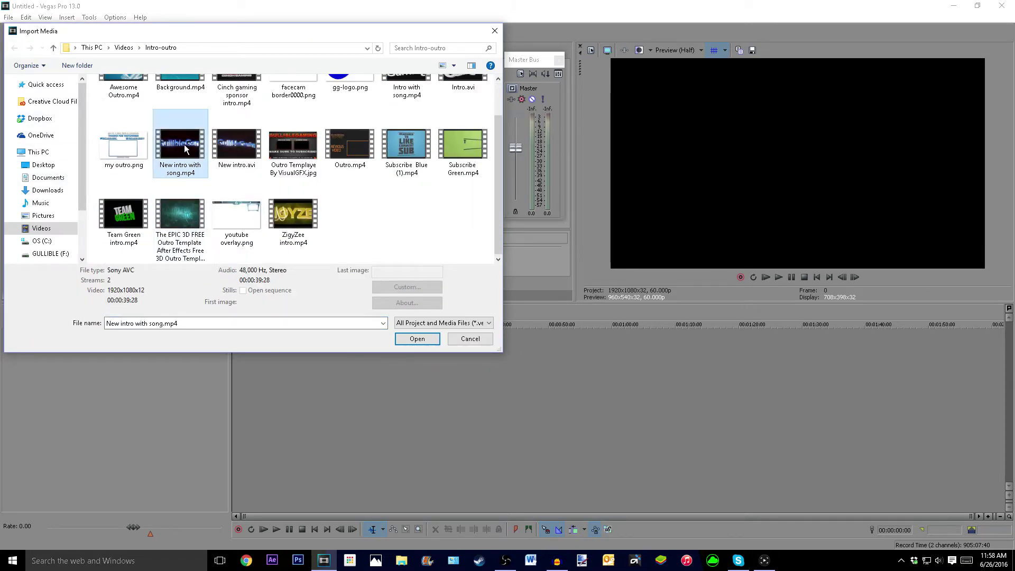
click(417, 338)
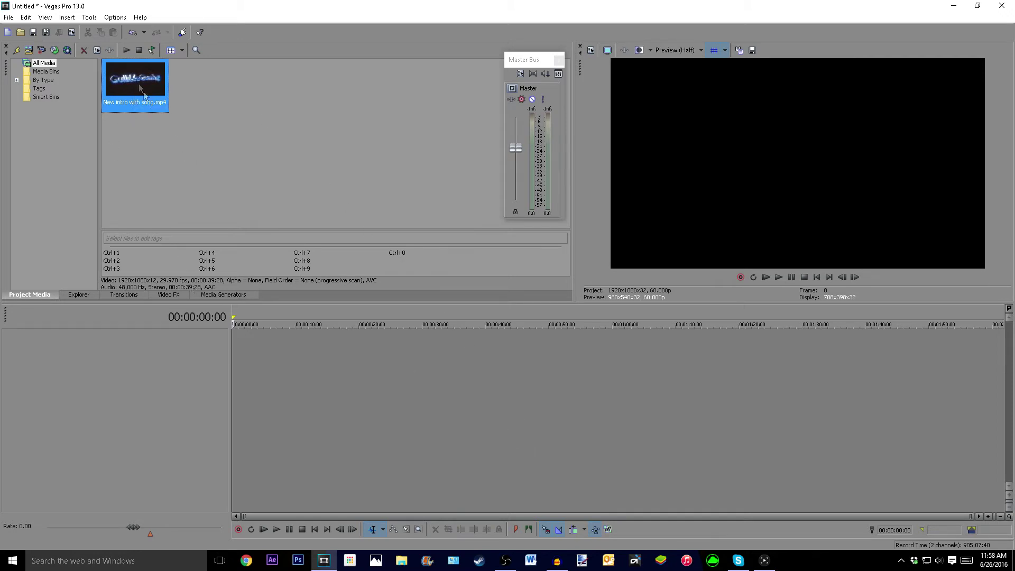
Place the intro clip on the timeline, preview it, and split it at 00:00:10;07.
drag(138, 87, 238, 376)
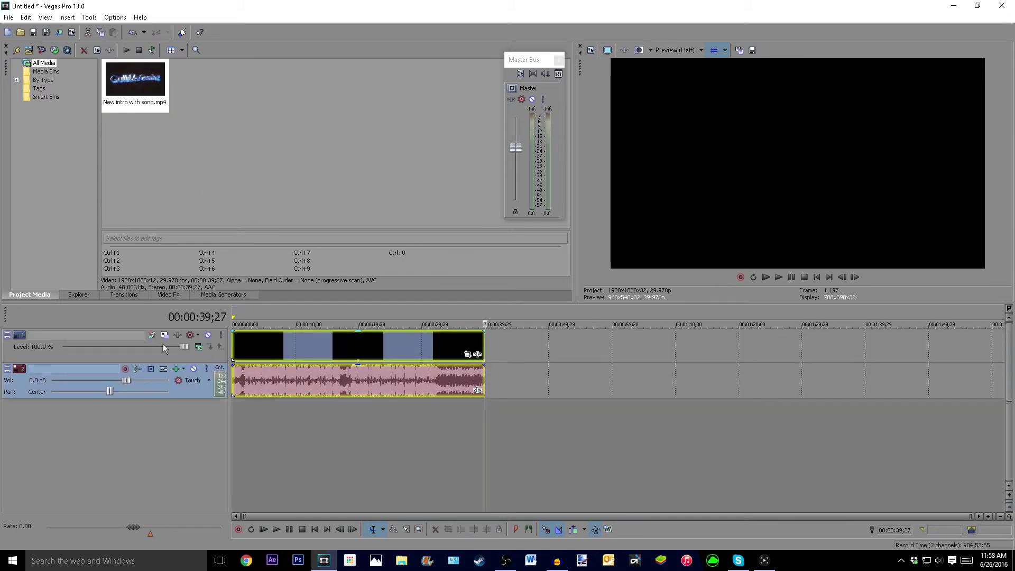
click(284, 434)
key(space)
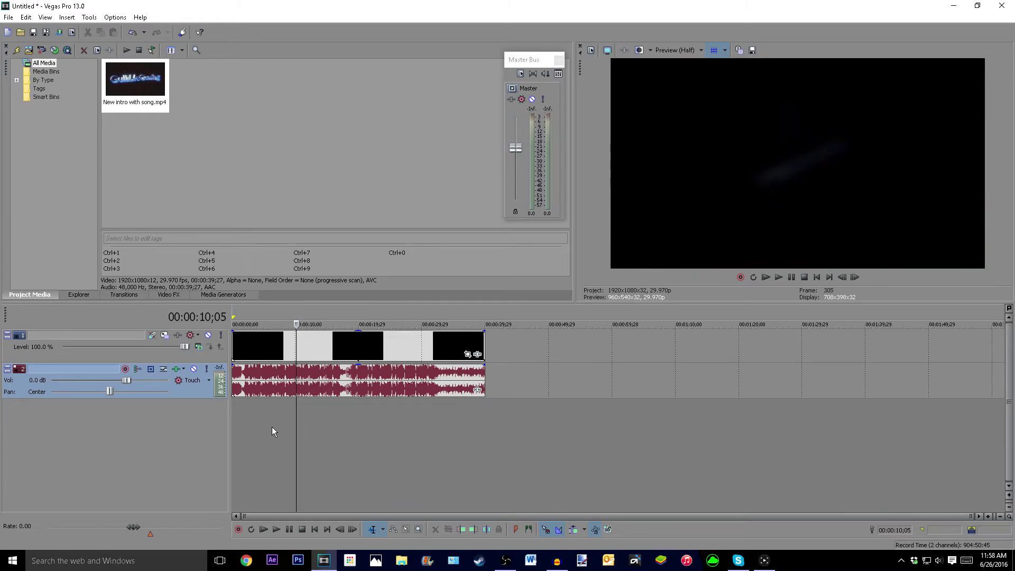
key(s)
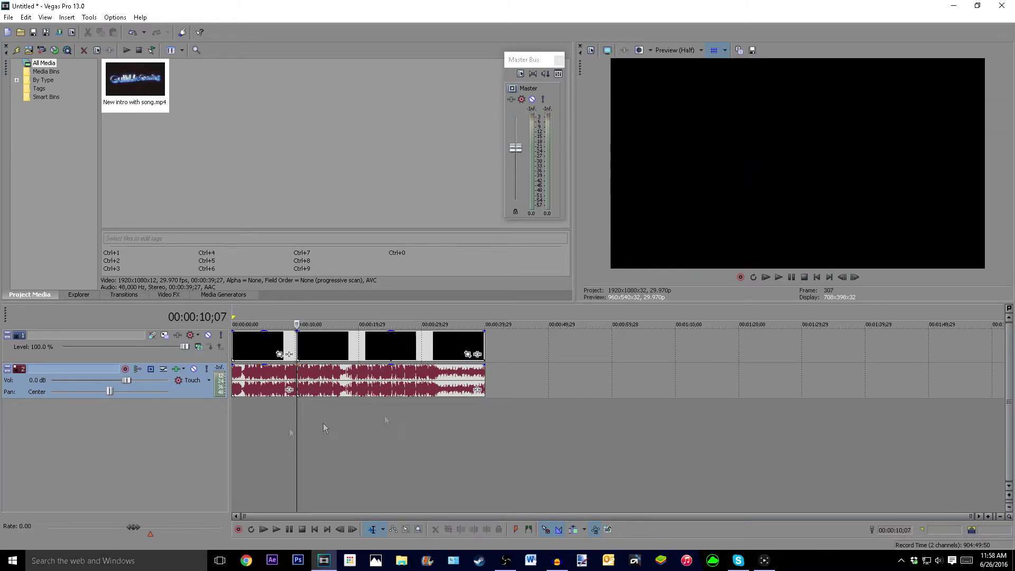
click(395, 341)
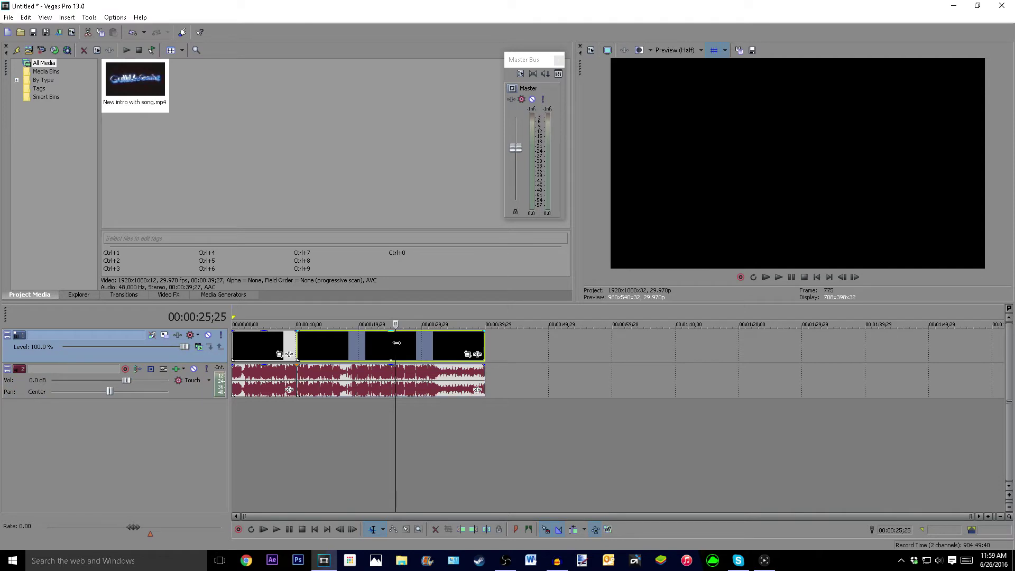
Delete the post-split video, move its music to track 3 at -27.4 dB, and fade out the intro audio.
key(Delete)
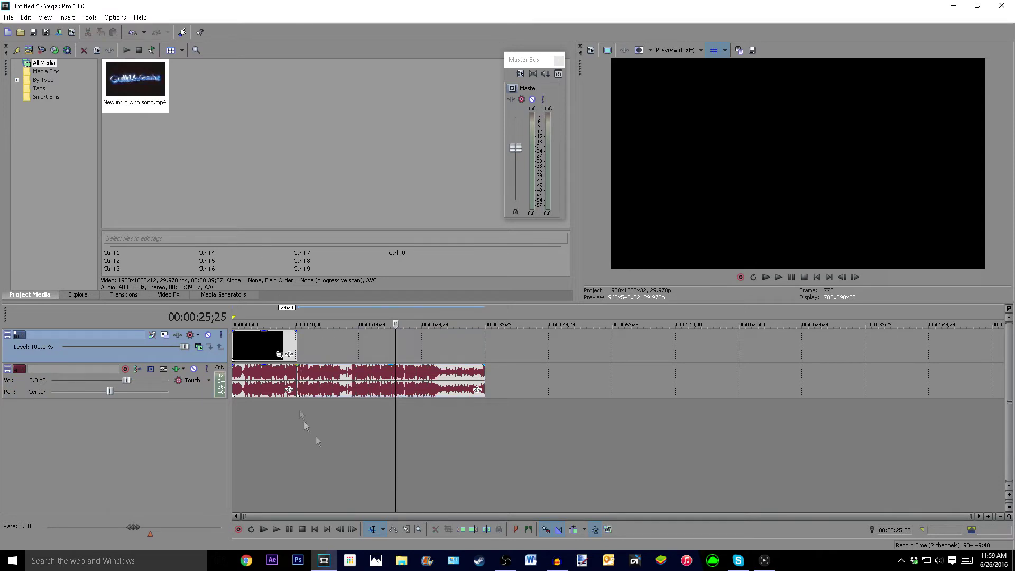
drag(320, 381, 329, 417)
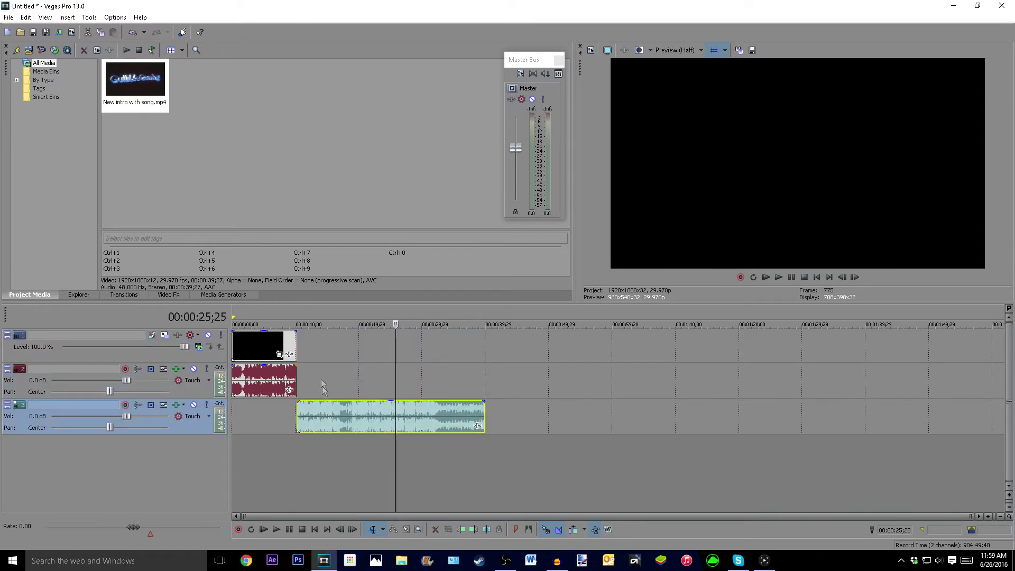
click(132, 417)
drag(118, 416, 74, 416)
drag(296, 366, 275, 366)
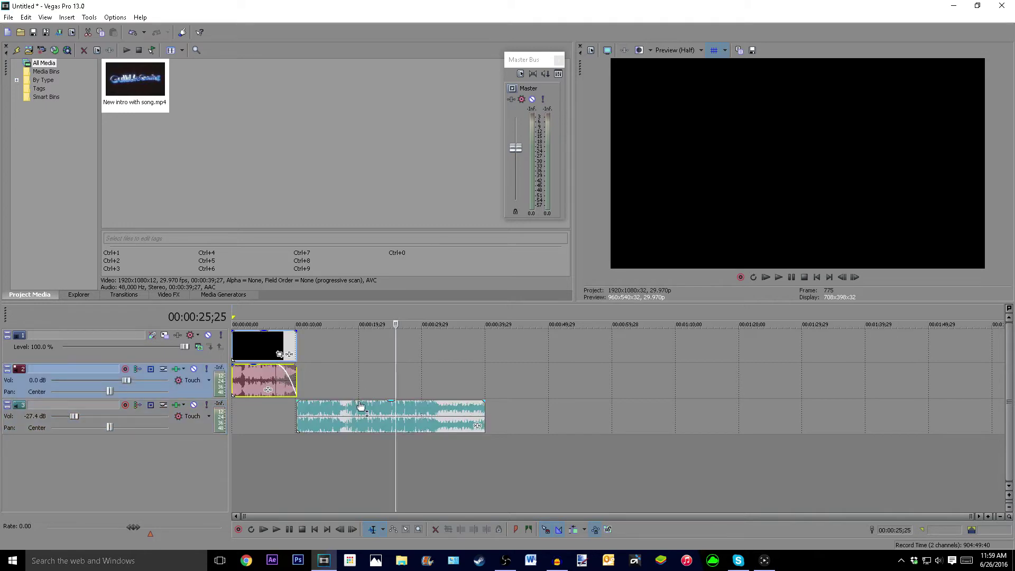
drag(361, 408, 362, 425)
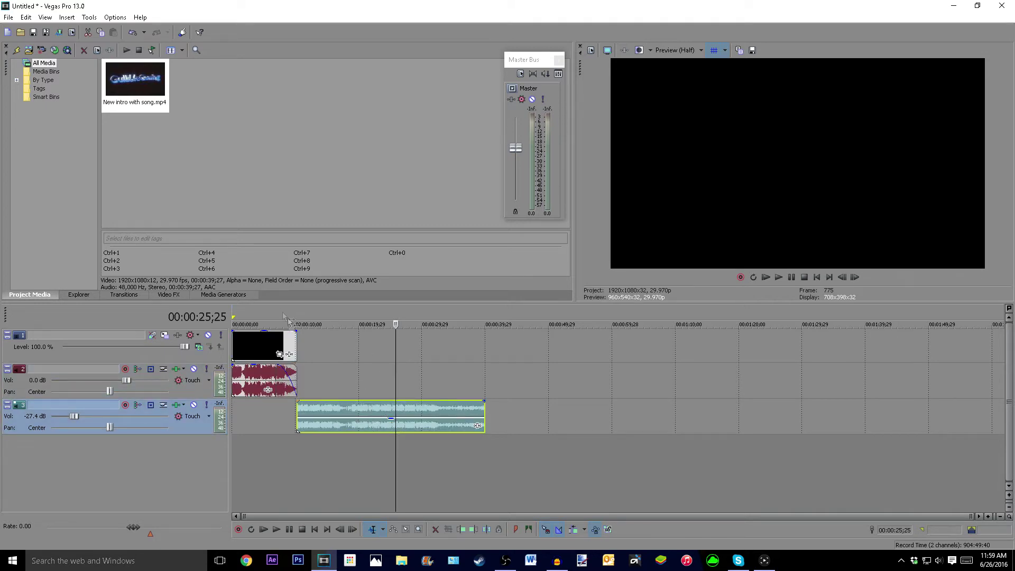
Play the transition, raise track 3 to about -9.7 dB, and park the playhead at 00:00:11;08.
click(265, 443)
key(space)
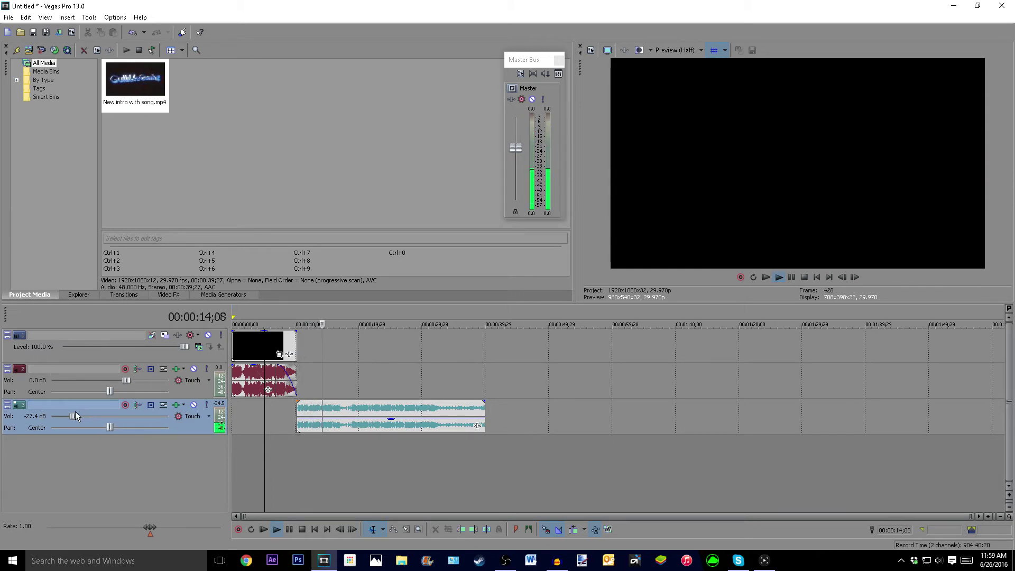
drag(75, 412, 89, 414)
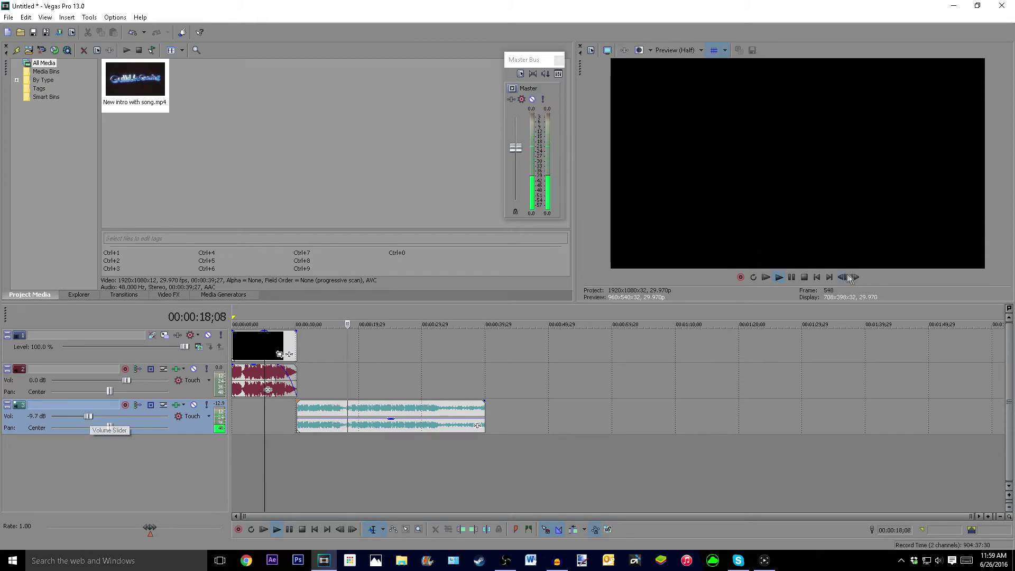
click(791, 277)
click(309, 442)
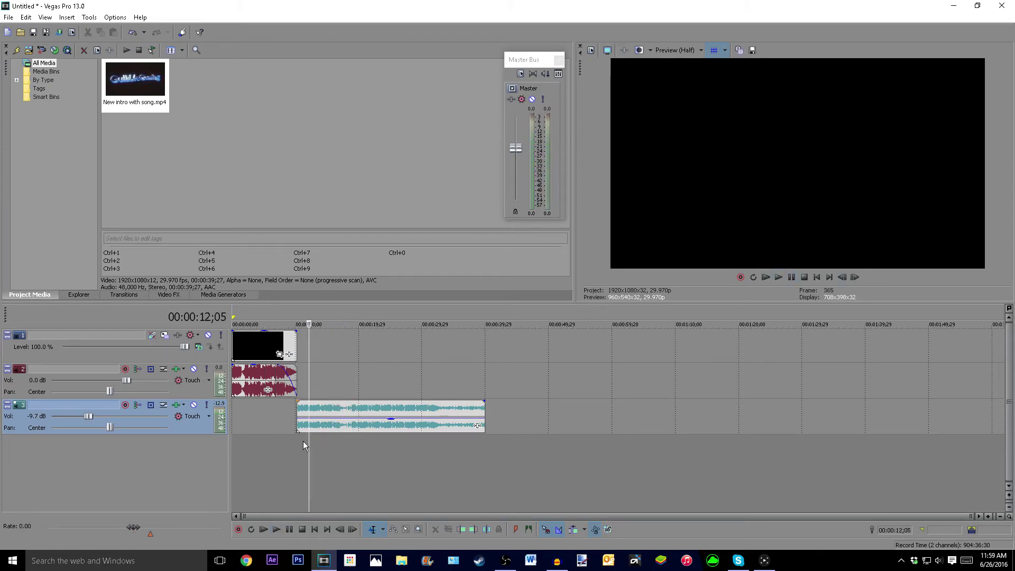
click(303, 441)
click(9, 16)
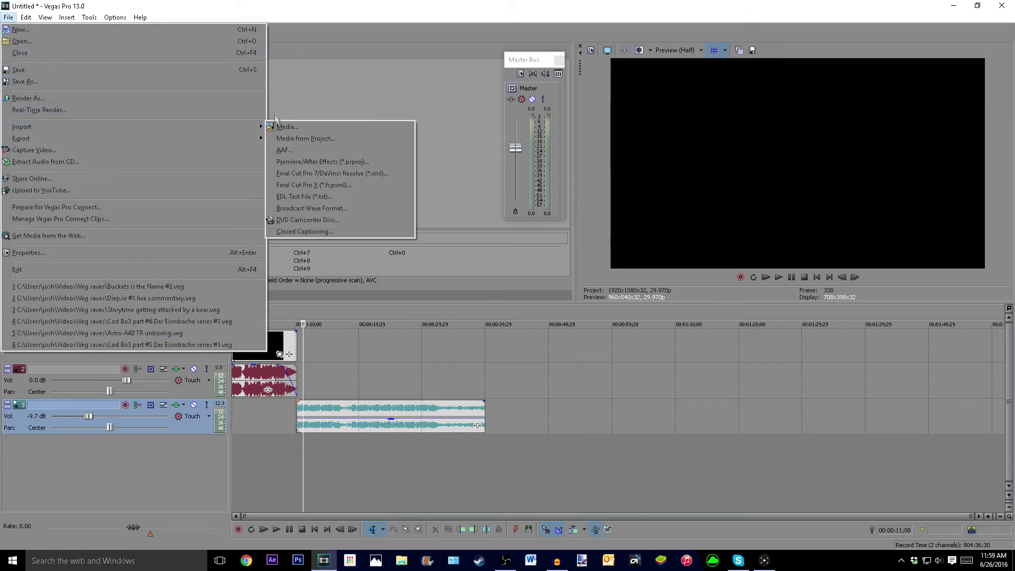
Import the most recent gameplay capture from the Videos folder.
mouse_move(240, 127)
click(286, 127)
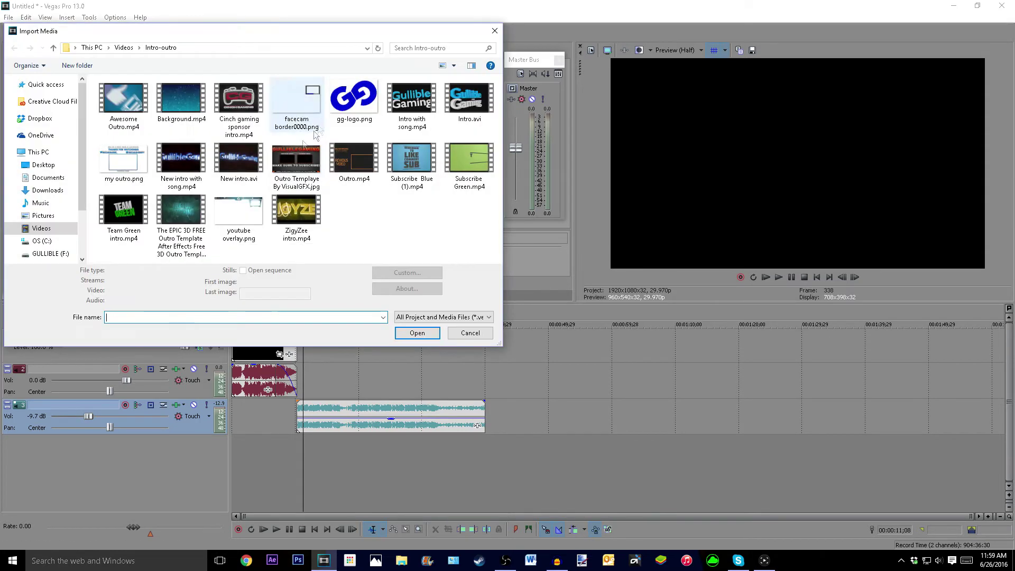
click(43, 228)
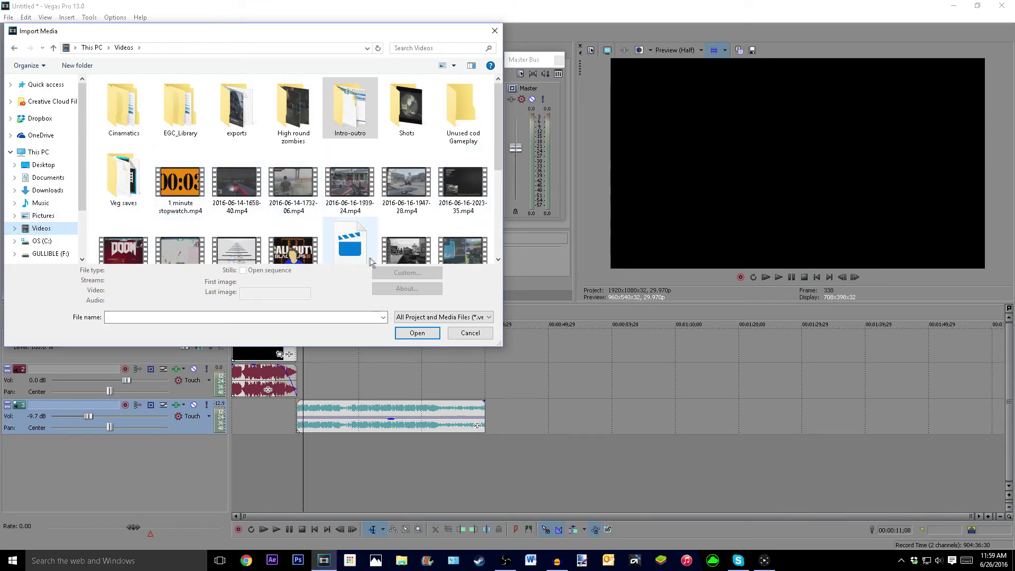
scroll(392, 231, down, 1)
scroll(381, 228, down, 4)
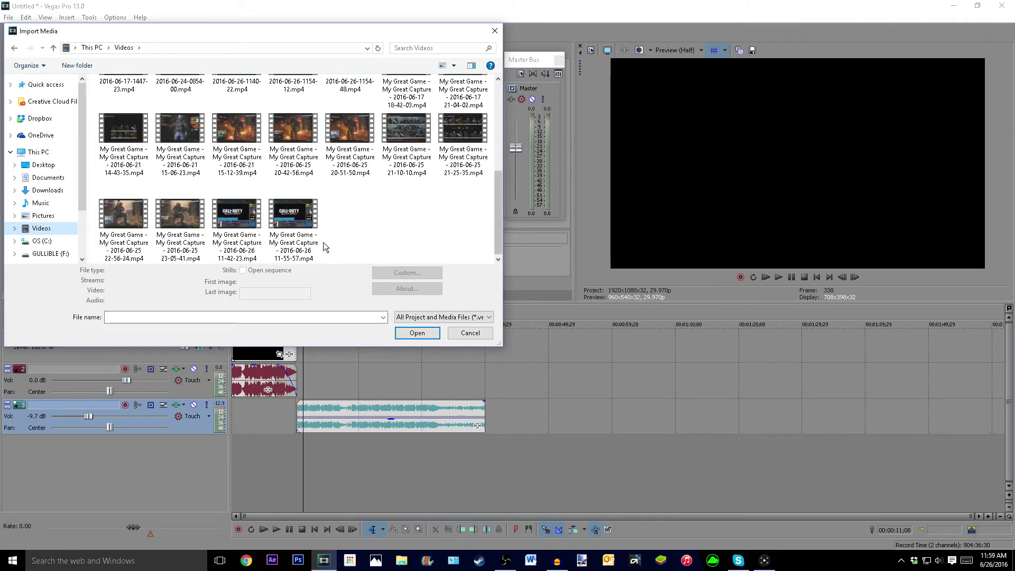
click(296, 222)
click(417, 339)
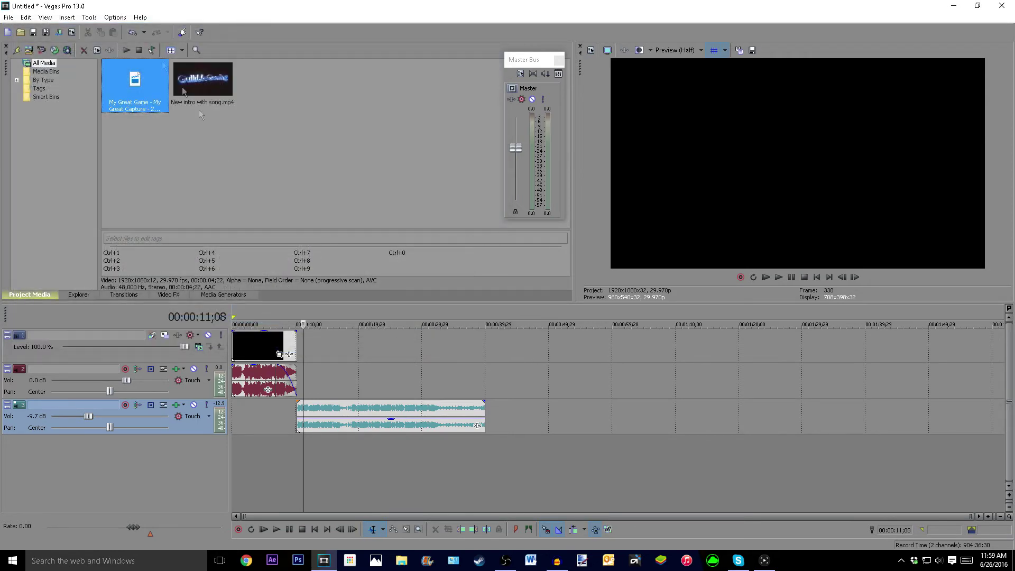
Place the gameplay clip after the intro, shorten the track 3 music, and slide it onto the intro's end.
drag(130, 109, 301, 359)
drag(485, 416, 321, 420)
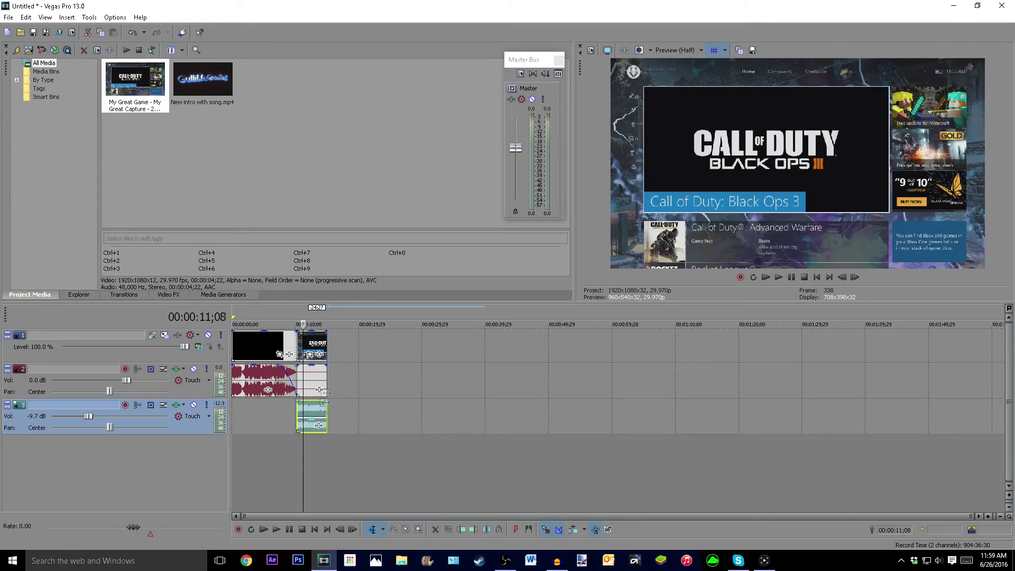
scroll(360, 428, up, 5)
click(389, 454)
key(space)
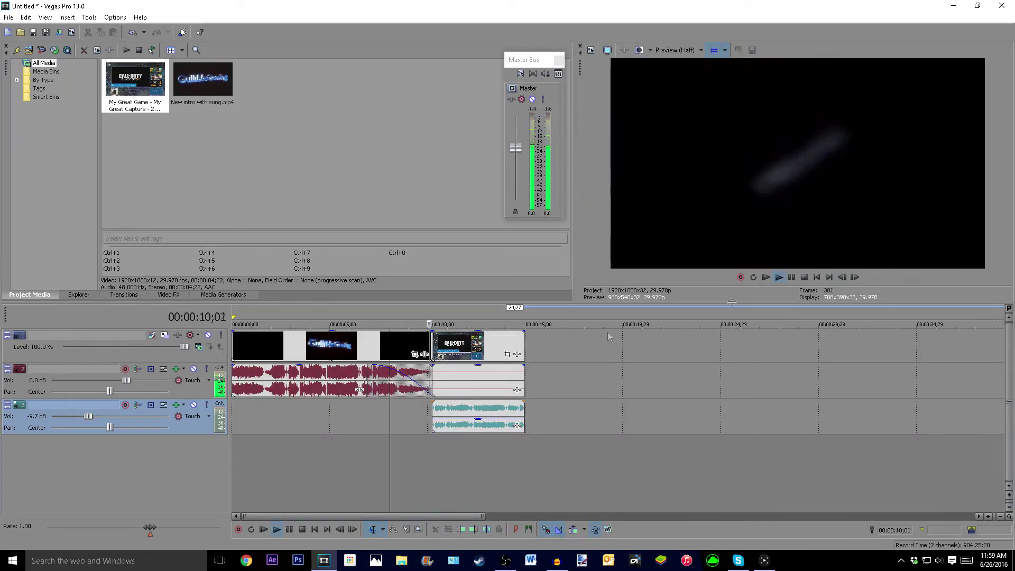
click(803, 278)
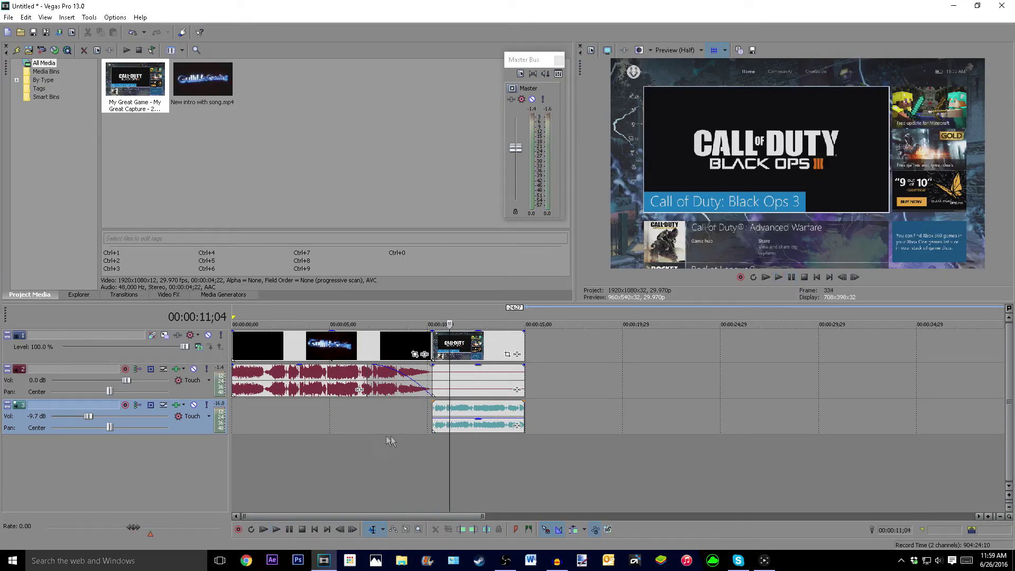
click(434, 458)
scroll(439, 455, up, 5)
drag(635, 355, 529, 364)
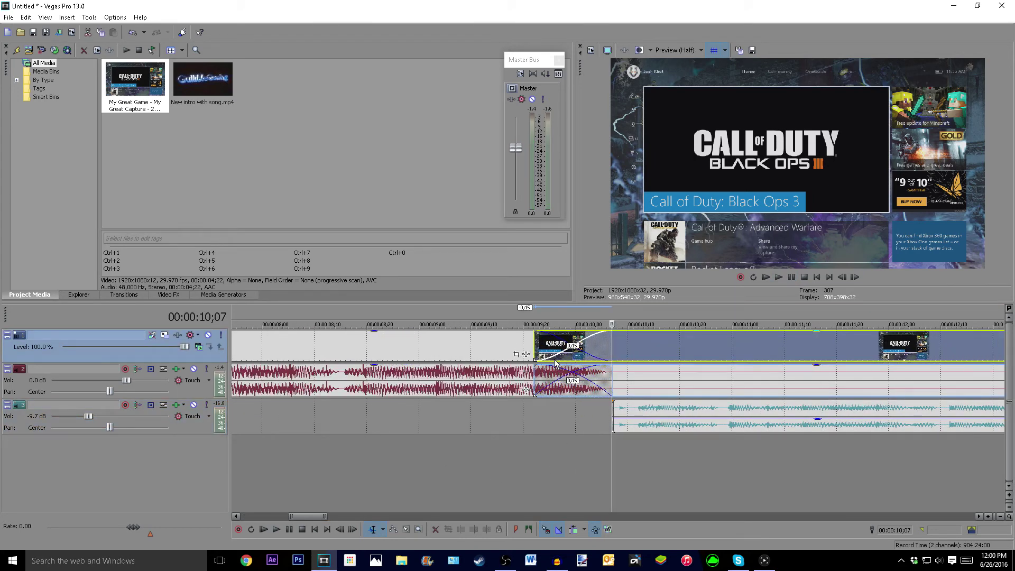
Move the gameplay clip further left to widen the crossfade and play it back.
click(455, 447)
scroll(453, 443, down, 6)
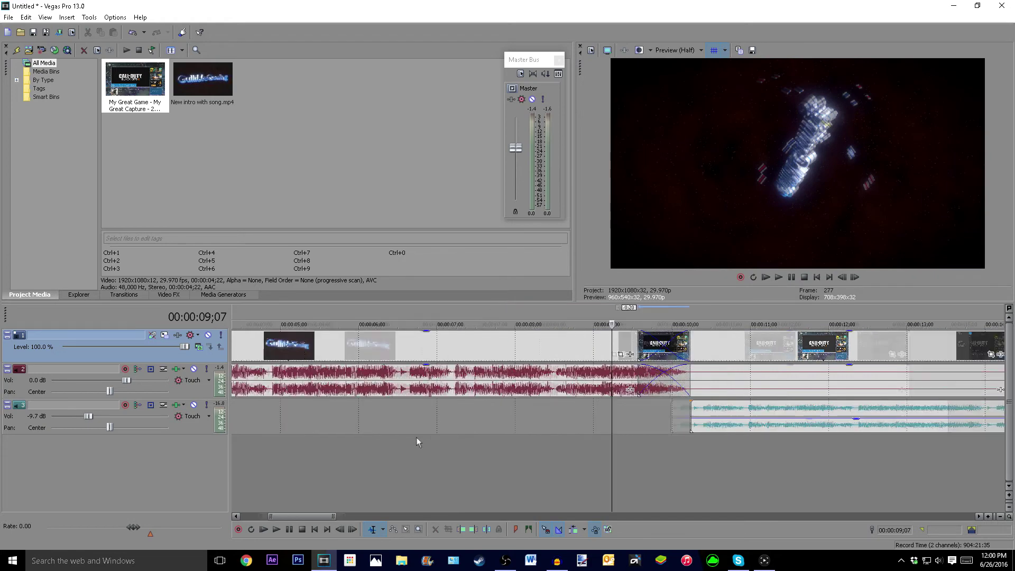
click(574, 438)
key(space)
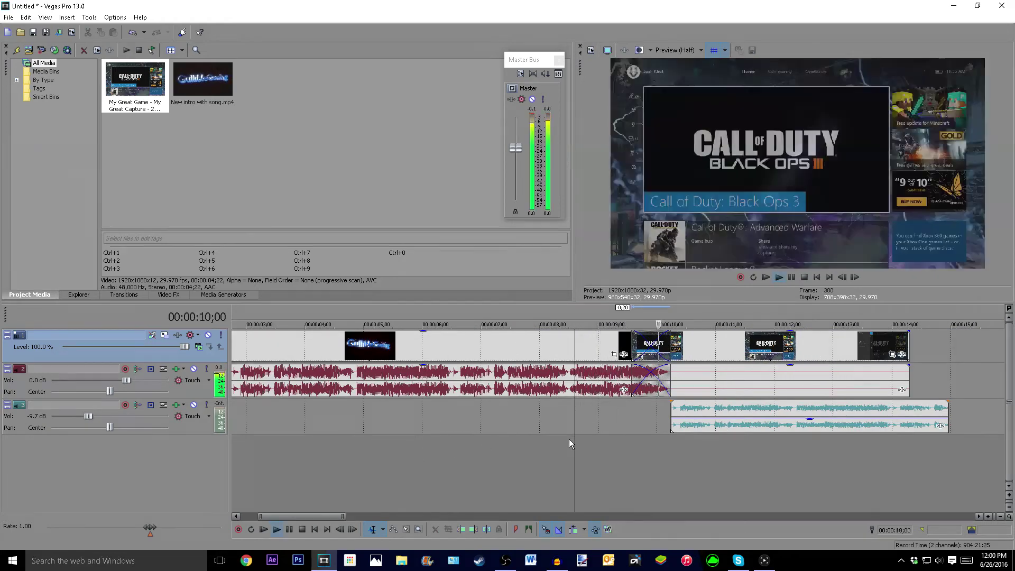
Set the preview quality to Draft at Quarter size and pause playback.
click(686, 51)
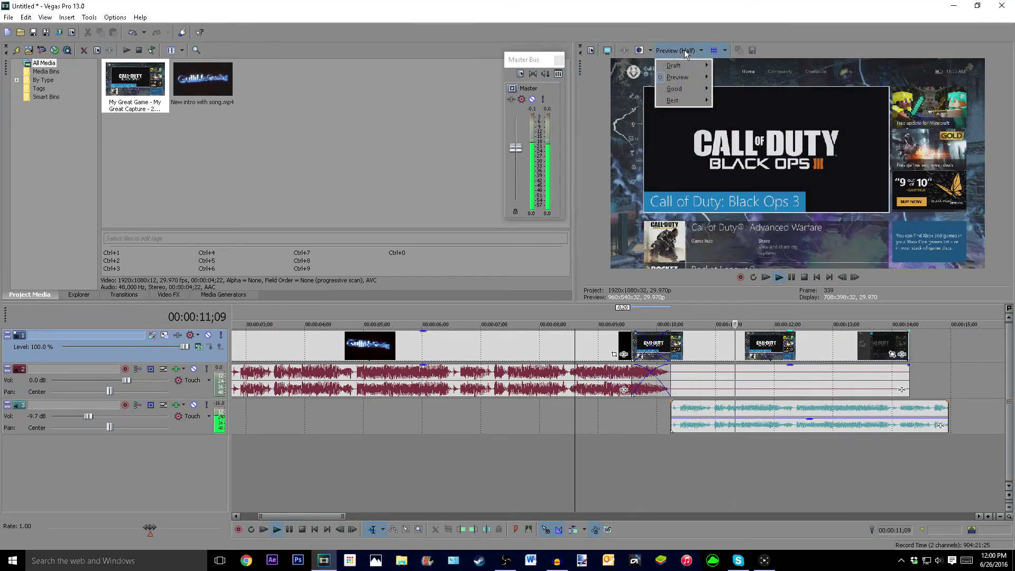
mouse_move(687, 100)
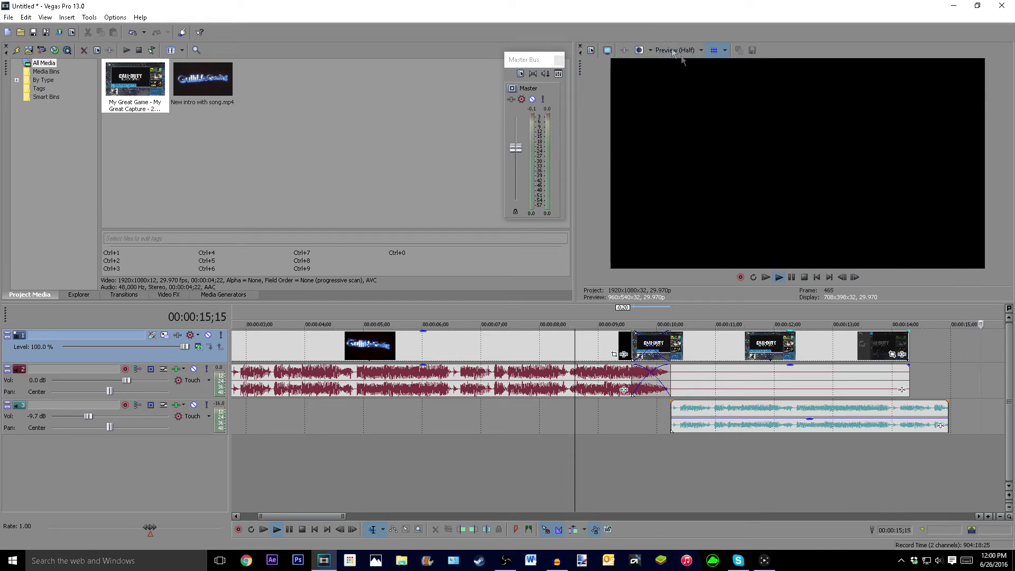
mouse_move(685, 65)
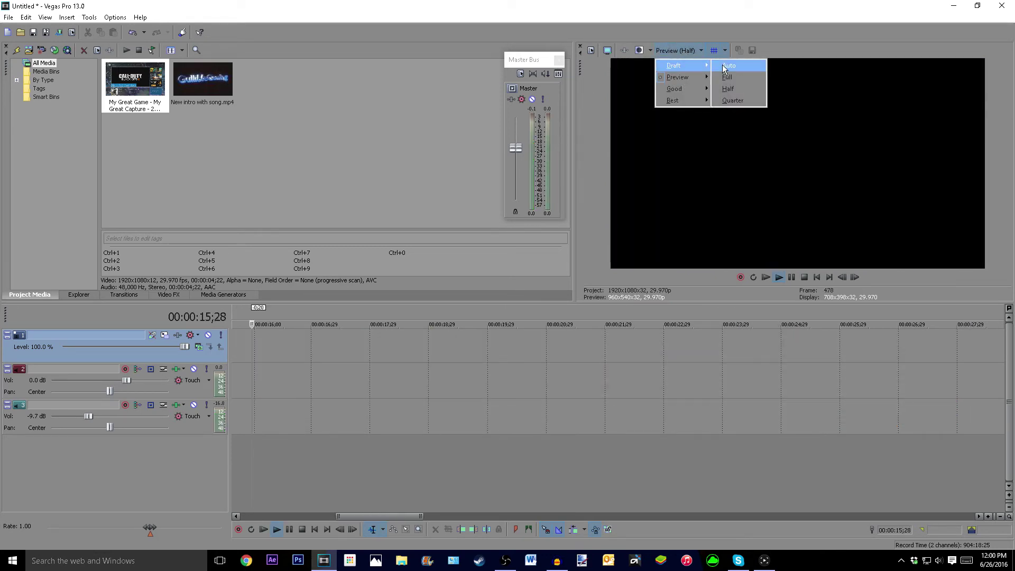
click(735, 103)
scroll(481, 359, down, 5)
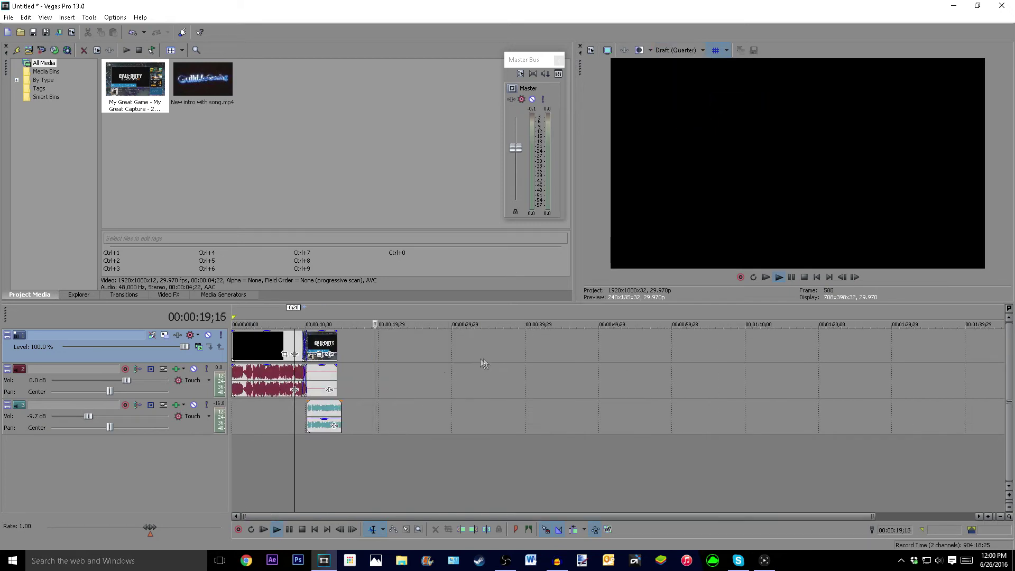
click(241, 436)
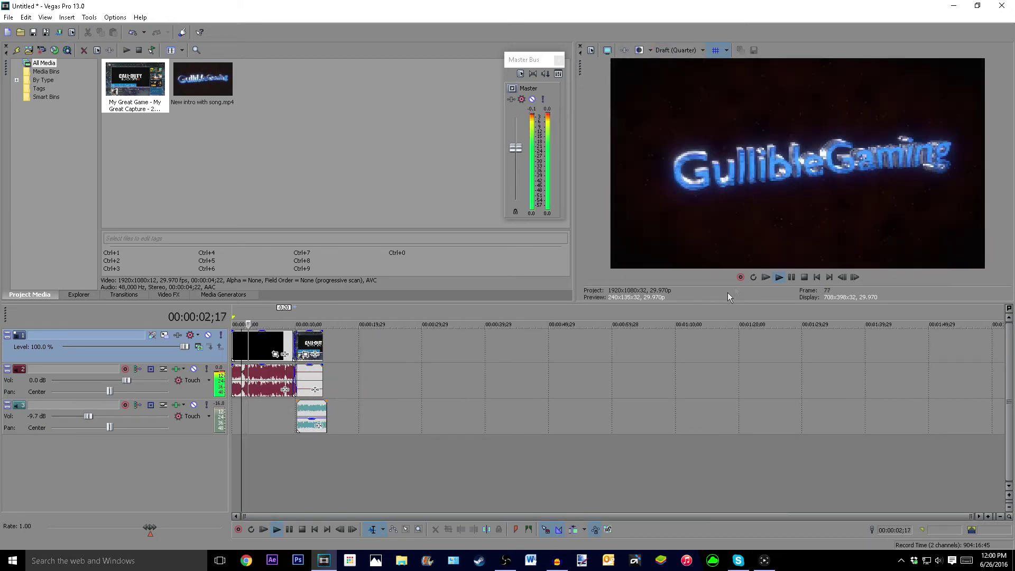
click(792, 276)
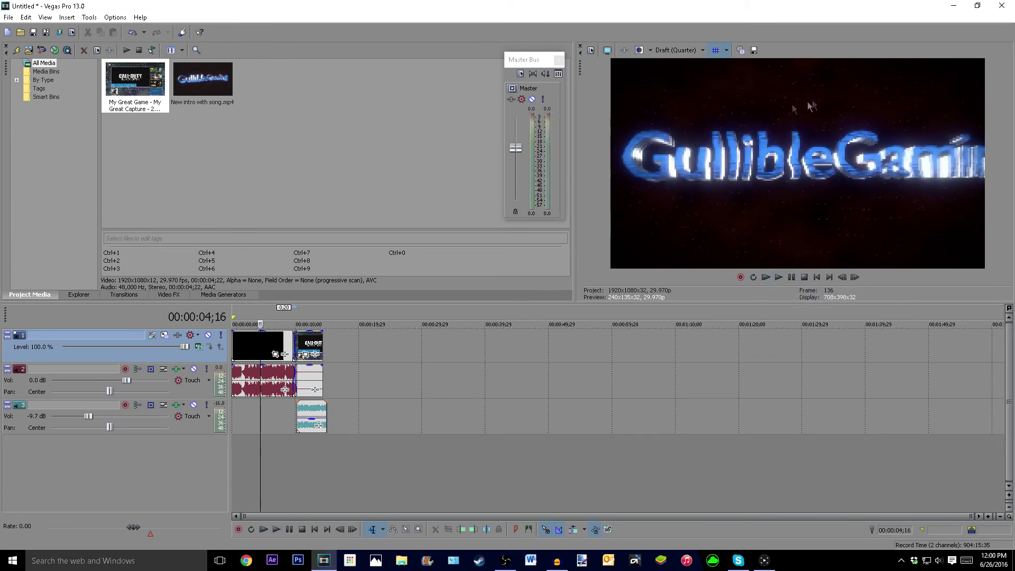
click(669, 51)
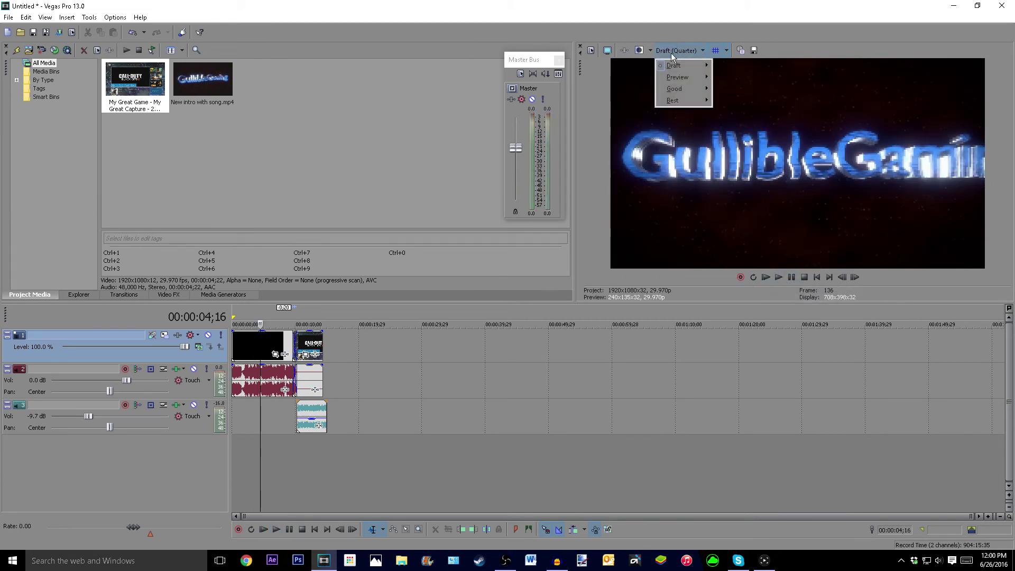
mouse_move(675, 67)
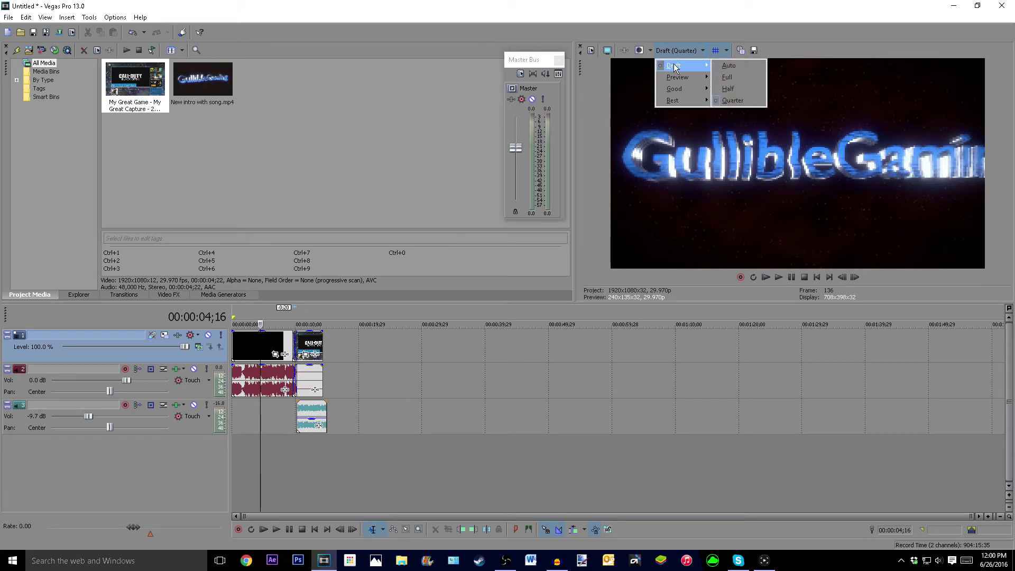
click(796, 42)
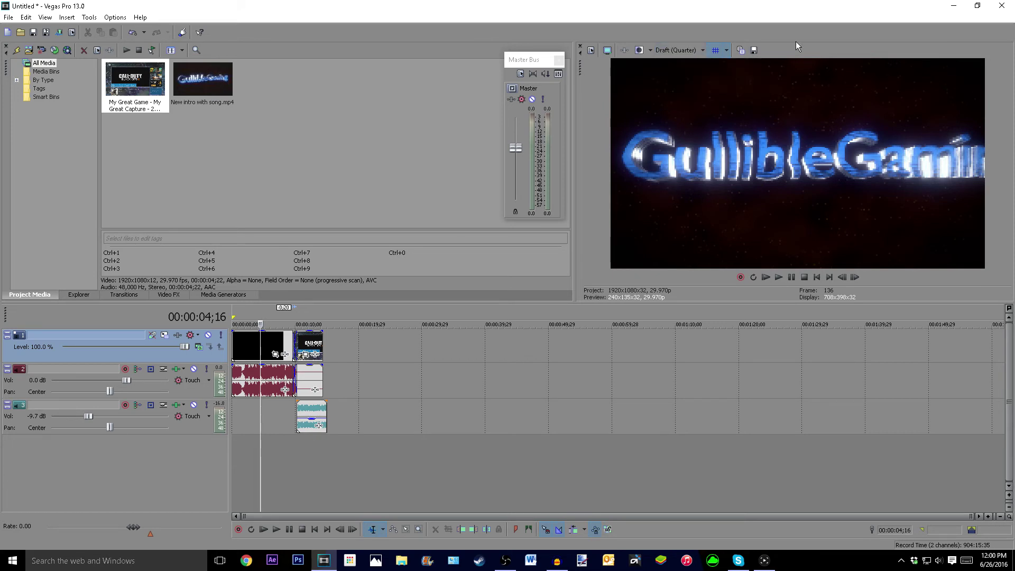
click(57, 33)
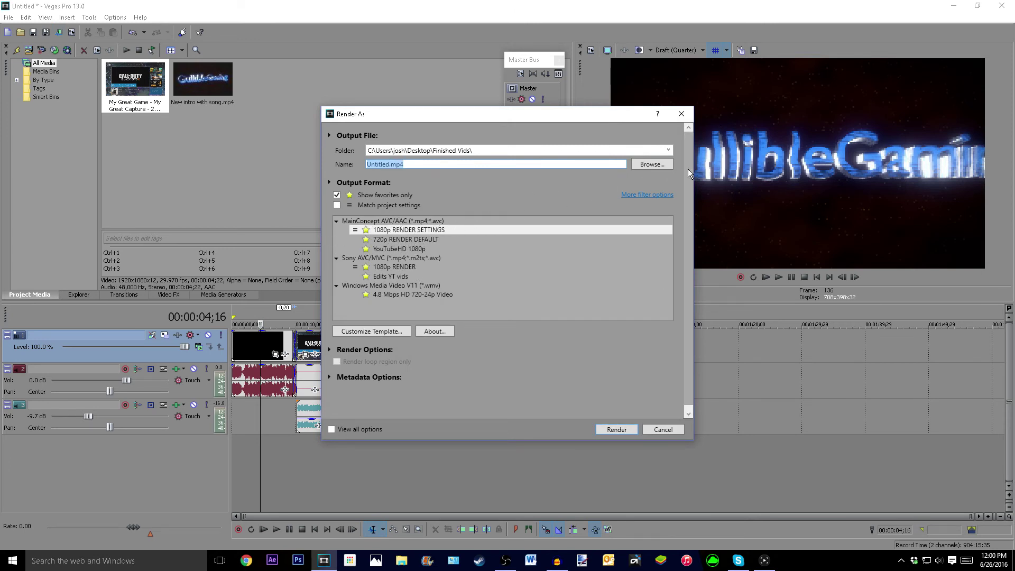
click(680, 115)
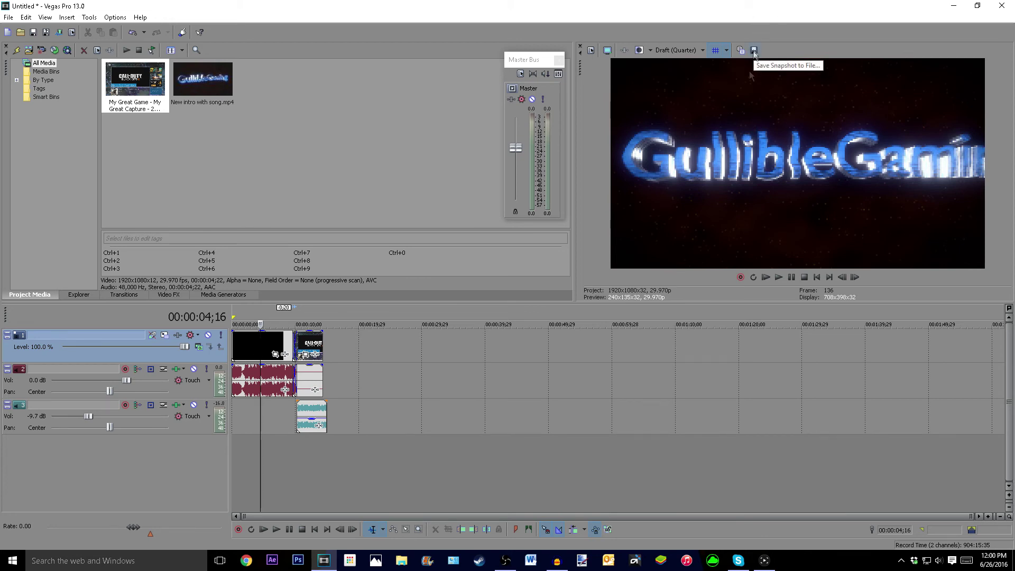
click(674, 50)
mouse_move(683, 104)
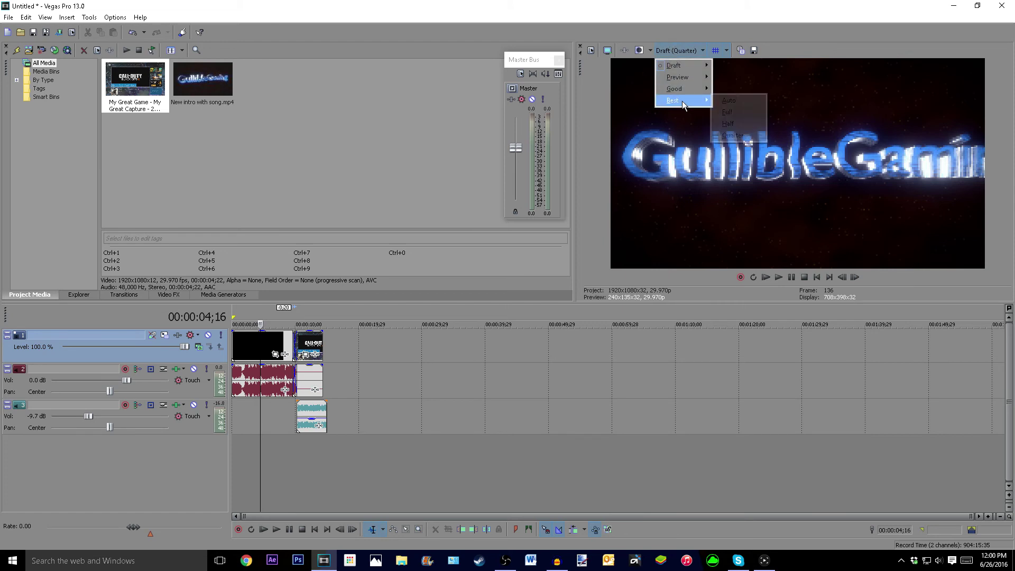
click(728, 112)
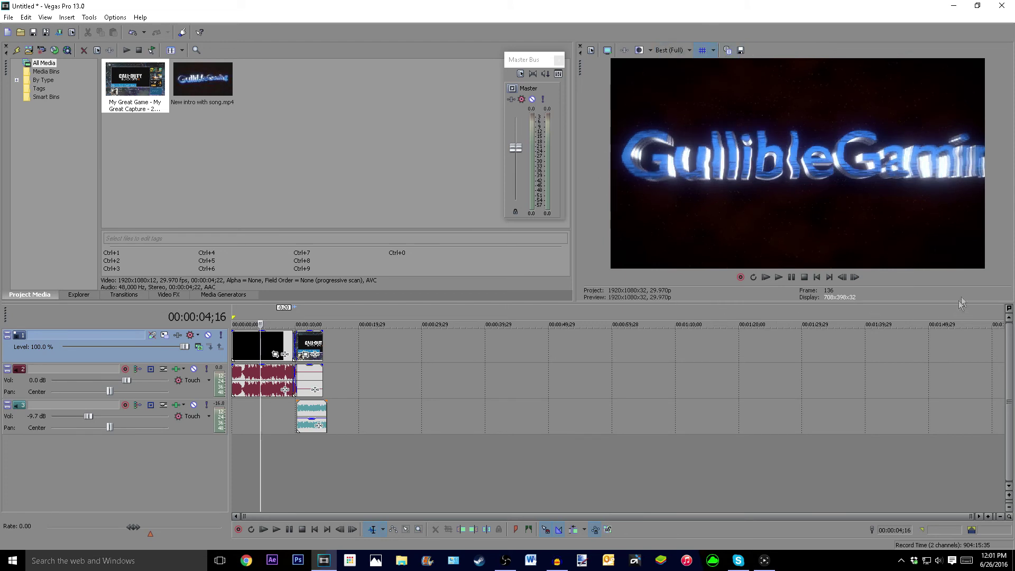
click(681, 51)
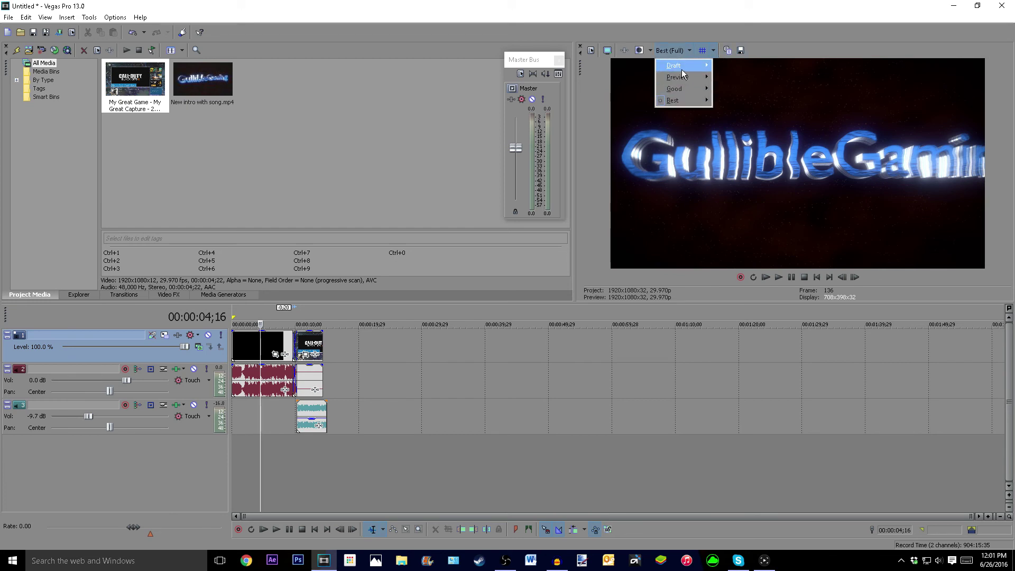
mouse_move(681, 69)
click(743, 103)
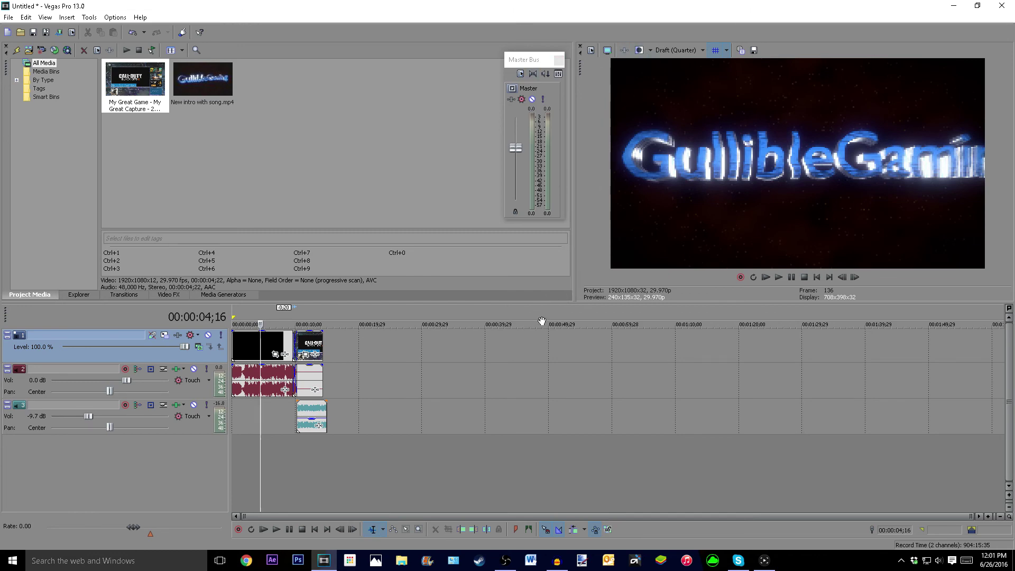
Close Vegas Pro, bringing up the save-changes prompt for the Untitled project.
click(1002, 5)
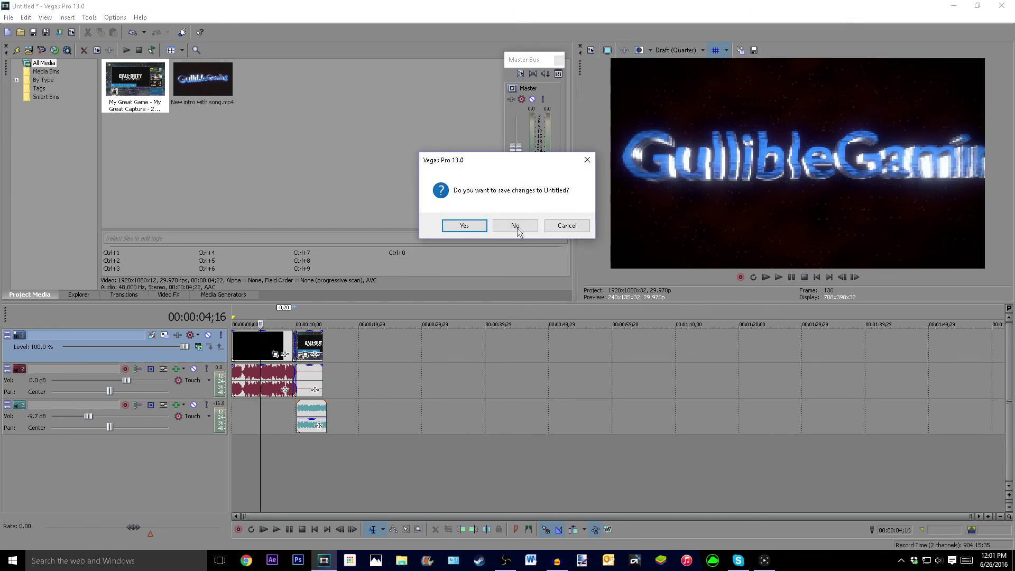